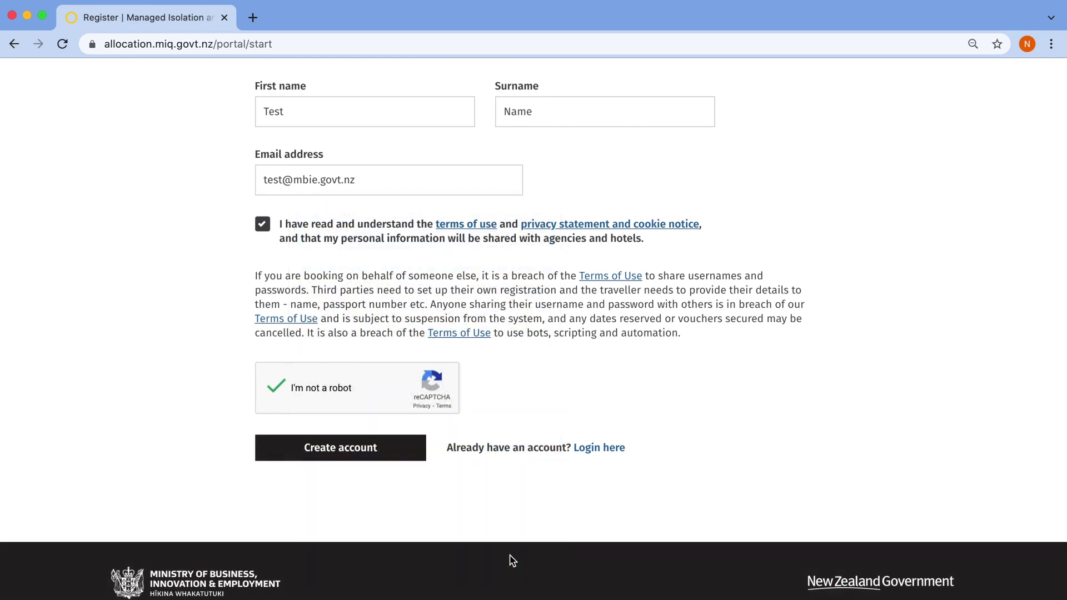
Submit the completed registration form to create the MIQ account
{"action": "left_click", "coordinate": [358, 452]}
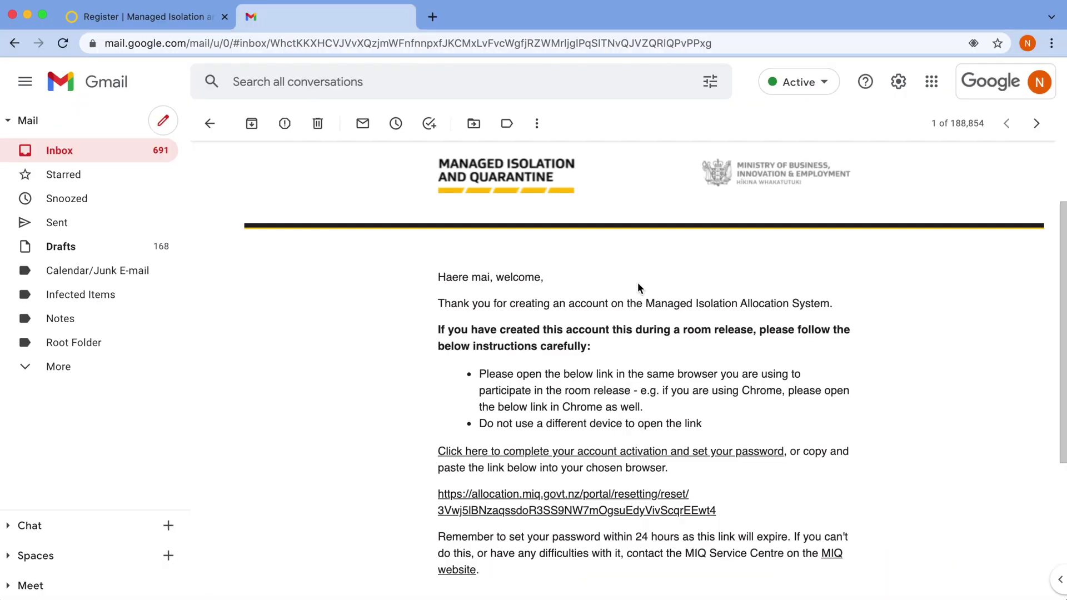
Follow the account activation link in the MIQ welcome e-mail
{"action": "scroll", "coordinate": [639, 287], "scroll_direction": "down", "scroll_amount": 2}
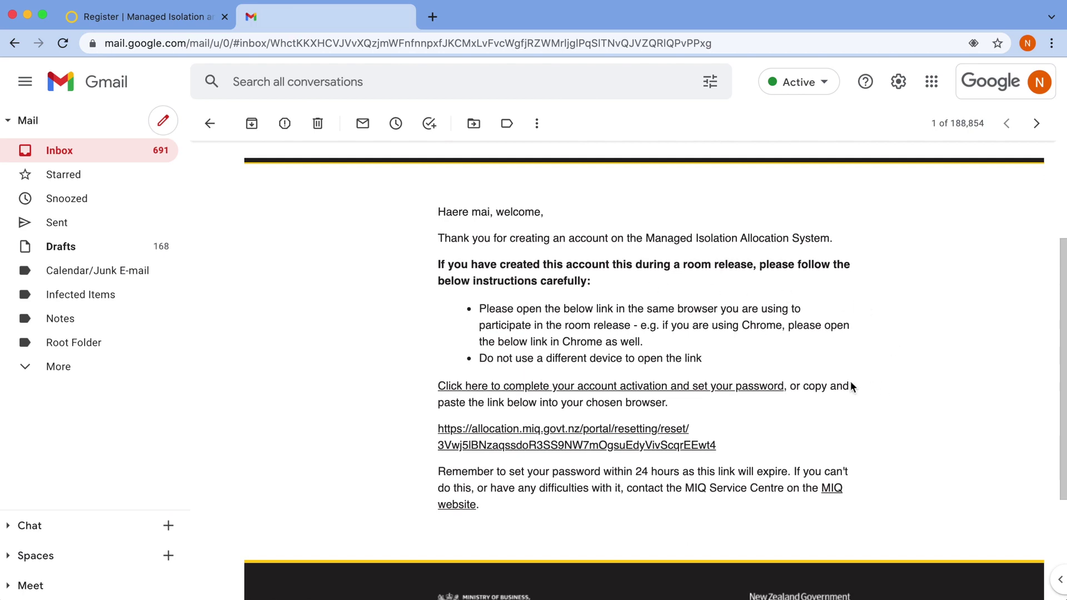
{"action": "left_click", "coordinate": [767, 386]}
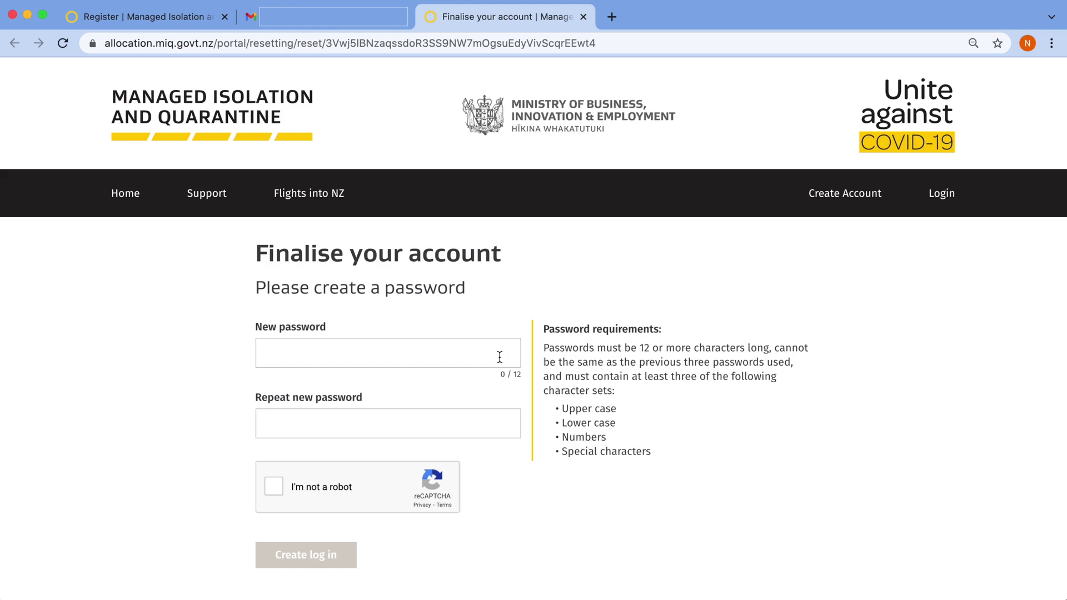
Enter the new account password and repeat it for confirmation
{"action": "left_click", "coordinate": [358, 353]}
{"action": "type", "text": "••••••••••••"}
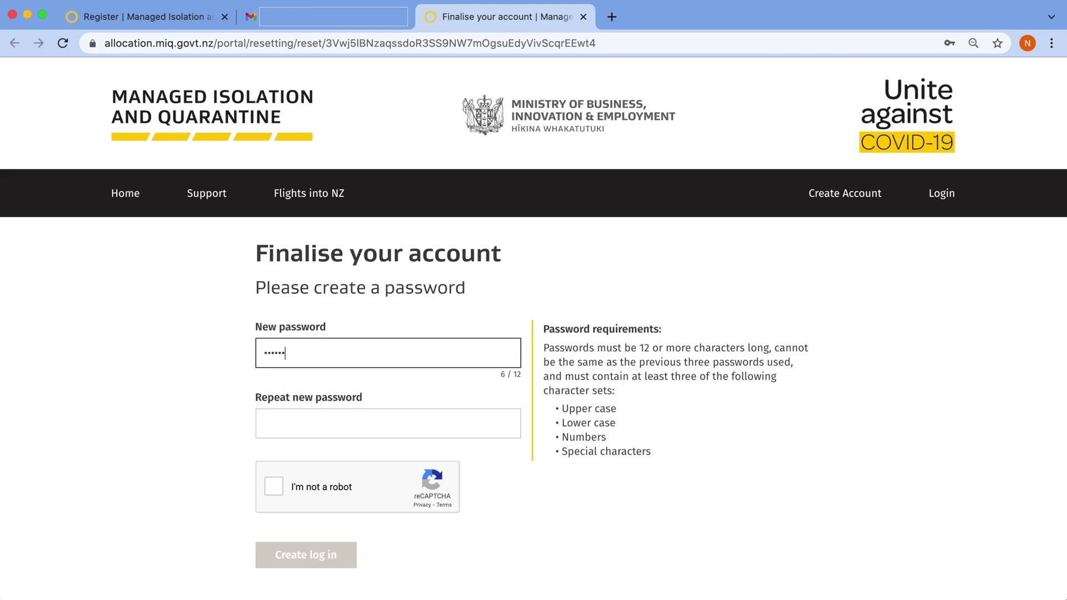
{"action": "left_click", "coordinate": [388, 424]}
{"action": "type", "text": "•••••••••••••"}
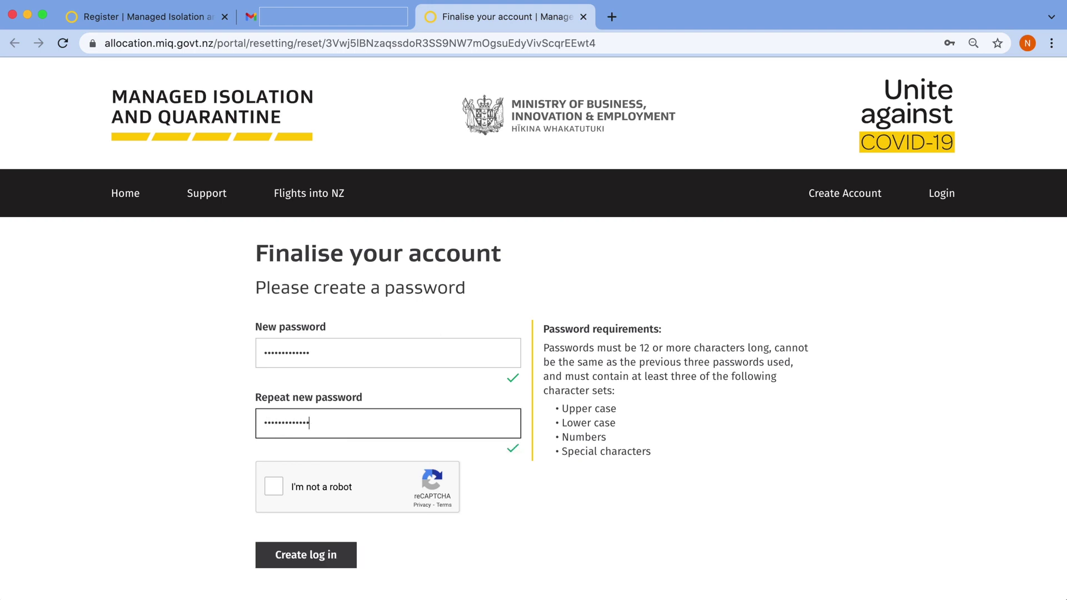
{"action": "scroll", "coordinate": [367, 352], "scroll_direction": "down", "scroll_amount": 5}
Pass the chimney image verification and create the login
{"action": "left_click", "coordinate": [273, 303]}
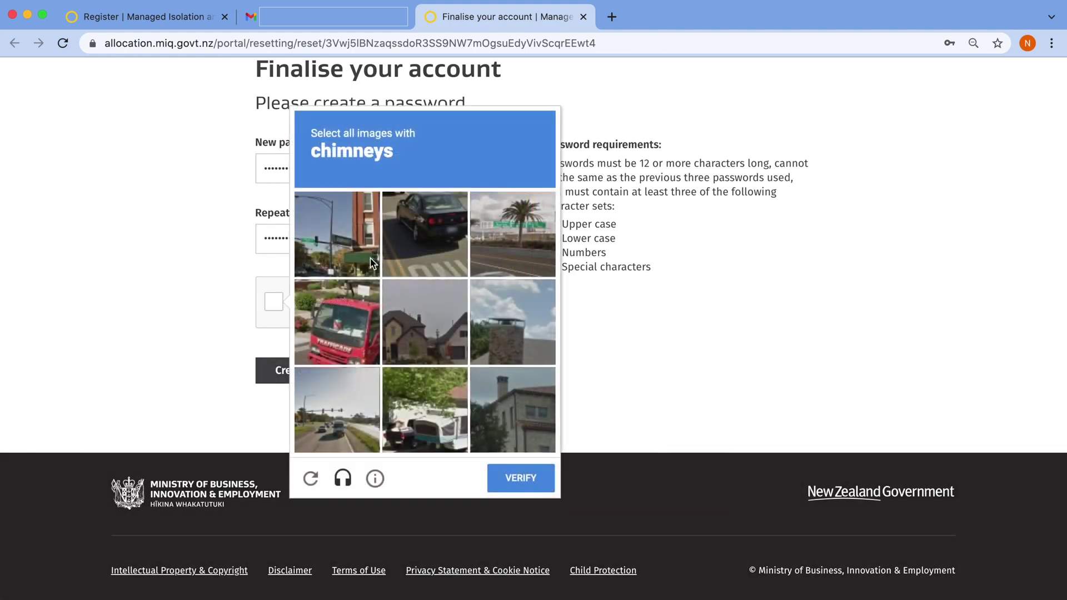
{"action": "left_click", "coordinate": [519, 315]}
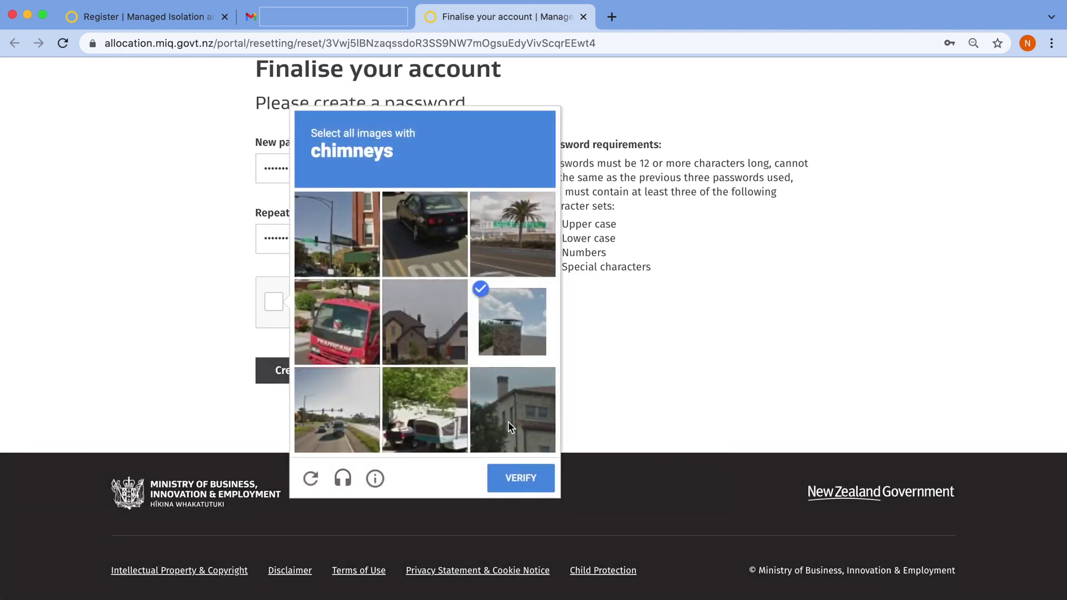
{"action": "left_click", "coordinate": [508, 423]}
{"action": "left_click", "coordinate": [433, 349]}
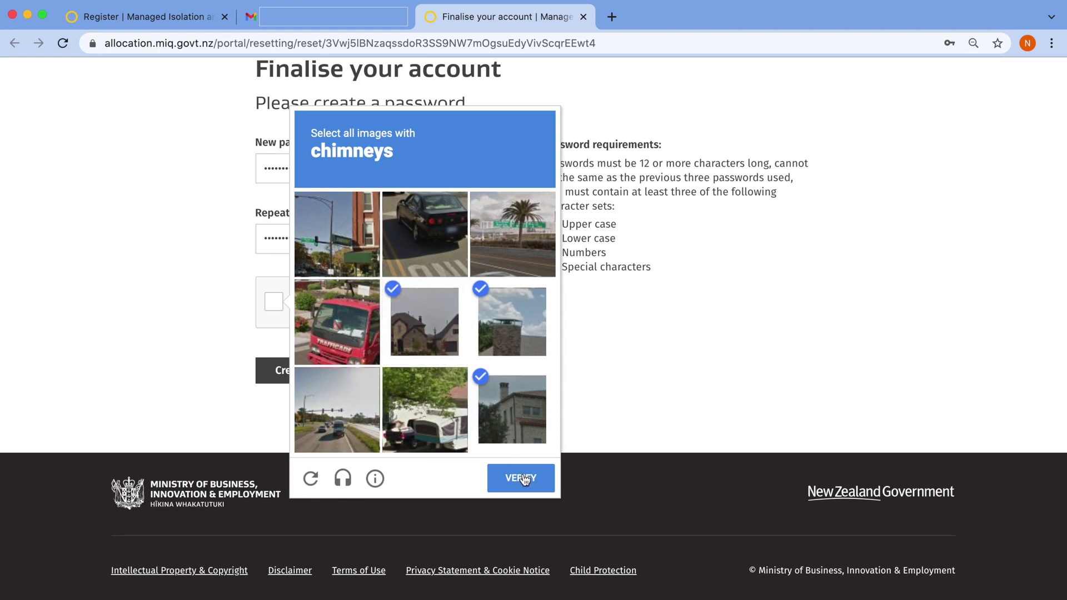
{"action": "left_click", "coordinate": [522, 479]}
{"action": "left_click", "coordinate": [326, 378]}
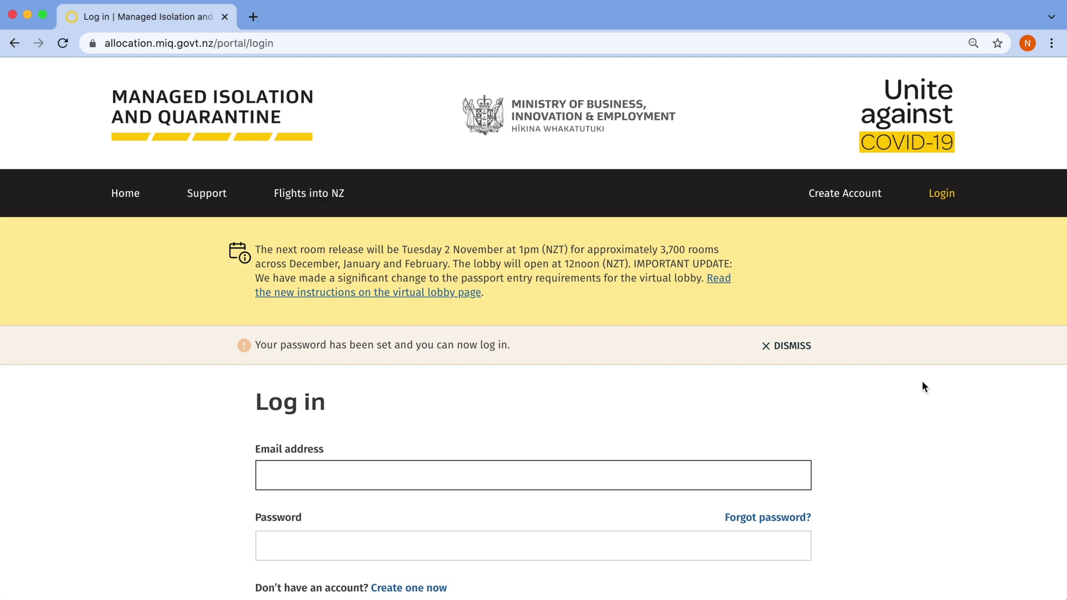
Enter the account e-mail address and password on the login page
{"action": "scroll", "coordinate": [921, 381], "scroll_direction": "down", "scroll_amount": 5}
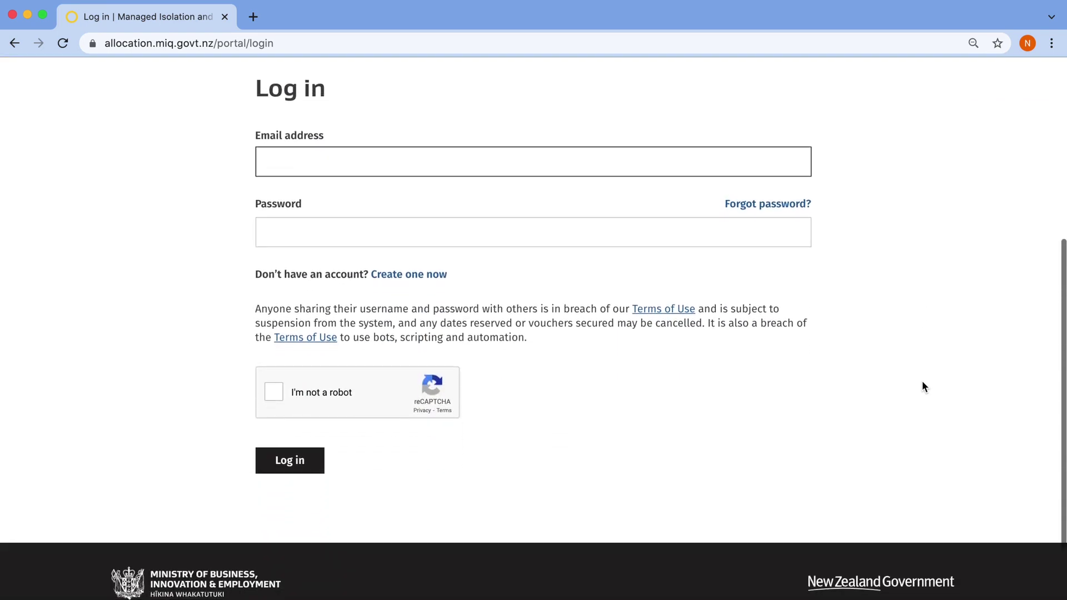
{"action": "type", "text": "t"}
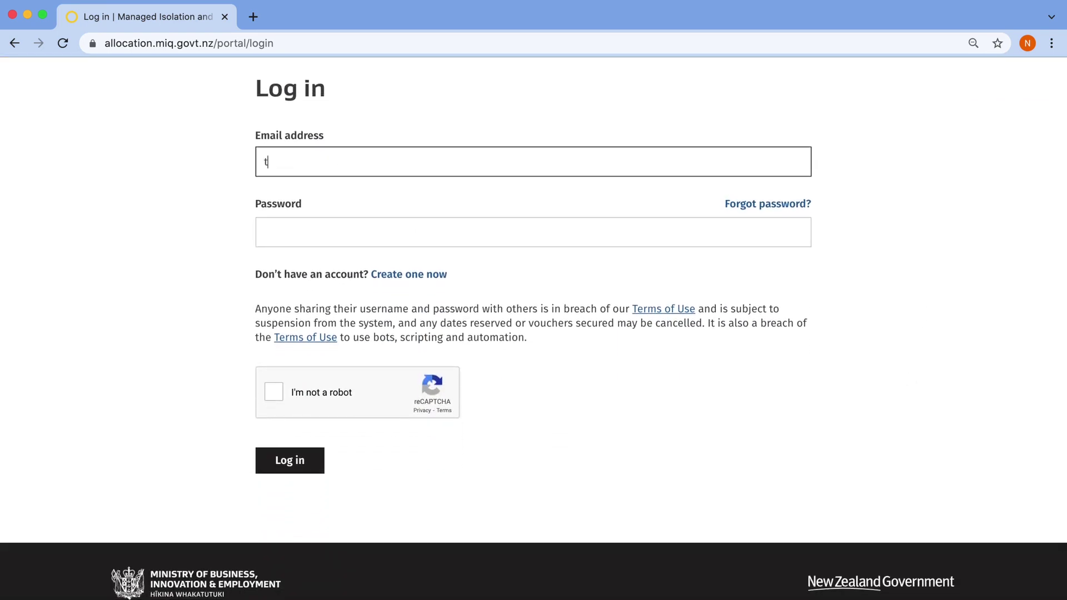
{"action": "type", "text": "est@mbie.govt.nz"}
{"action": "key", "text": "Tab"}
{"action": "key", "text": "Tab"}
{"action": "type", "text": "•••••••••••••"}
Pass the motorcycle image verification and log in
{"action": "scroll", "coordinate": [348, 162], "scroll_direction": "down", "scroll_amount": 2}
{"action": "left_click", "coordinate": [274, 300]}
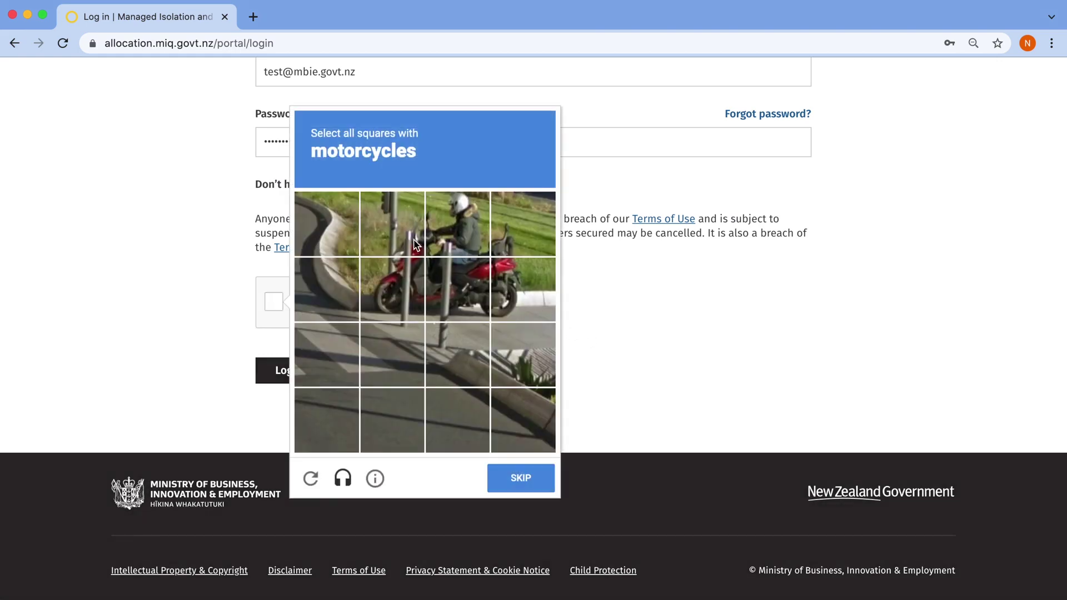
{"action": "left_click", "coordinate": [412, 238]}
{"action": "left_click", "coordinate": [417, 281]}
{"action": "left_click", "coordinate": [475, 282]}
{"action": "left_click", "coordinate": [488, 228]}
{"action": "left_click", "coordinate": [522, 225]}
{"action": "left_click", "coordinate": [522, 289]}
{"action": "left_click", "coordinate": [517, 475]}
{"action": "left_click", "coordinate": [281, 372]}
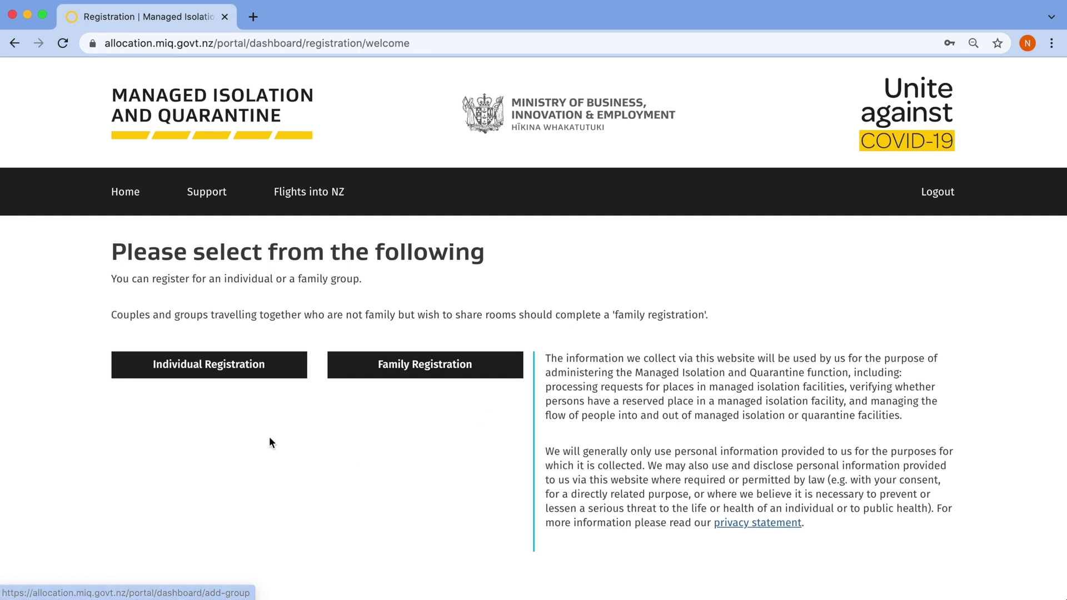
Start an individual registration and enter the passenger's given and family names
{"action": "left_click", "coordinate": [288, 367]}
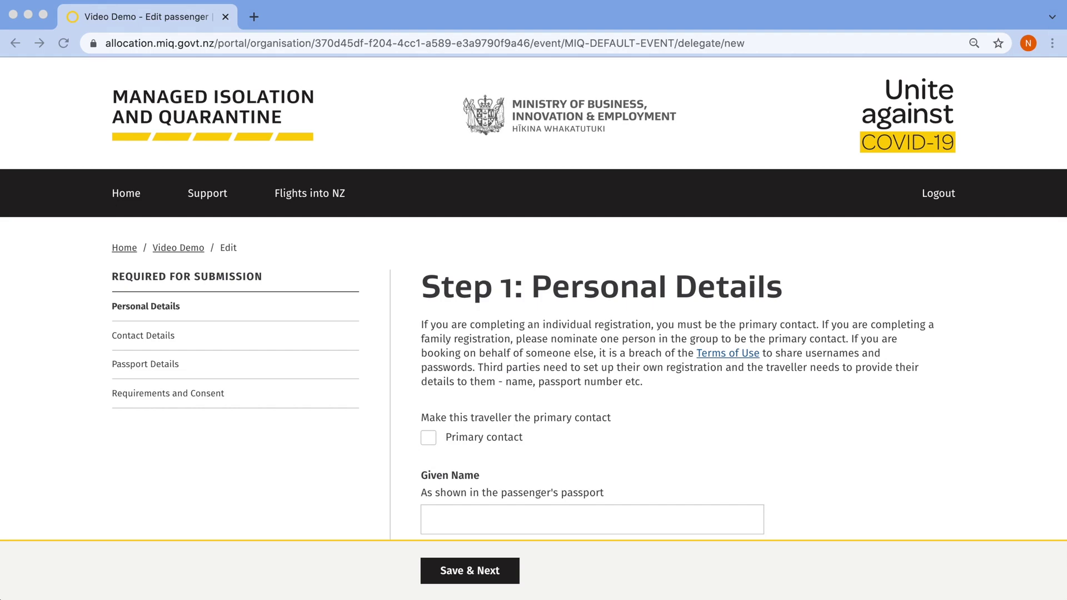
{"action": "left_click", "coordinate": [1010, 424]}
{"action": "scroll", "coordinate": [1011, 424], "scroll_direction": "down", "scroll_amount": 3}
{"action": "scroll", "coordinate": [1010, 422], "scroll_direction": "down", "scroll_amount": 3}
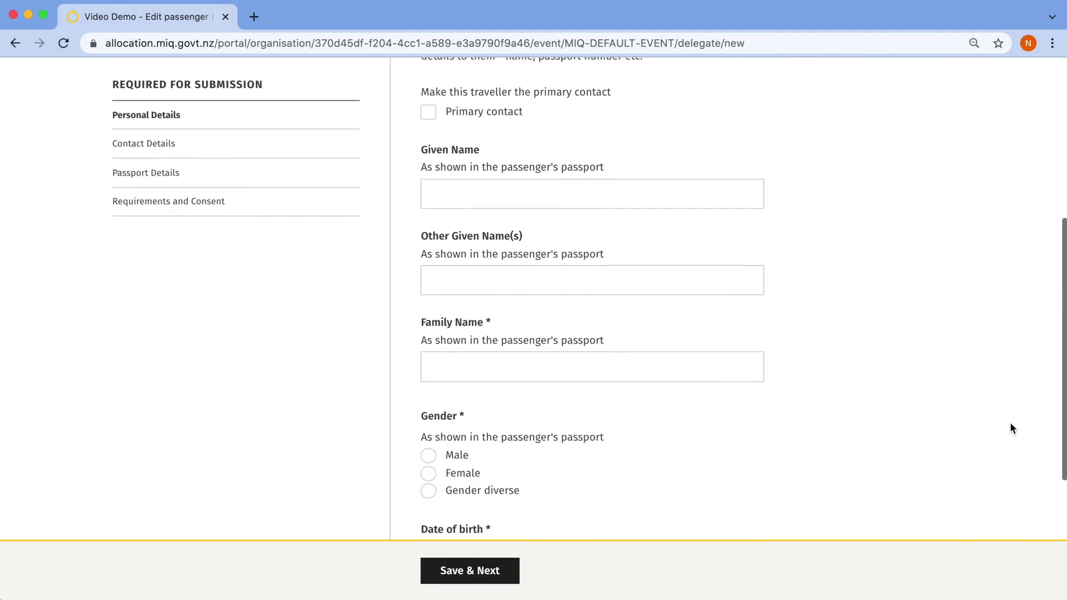
{"action": "left_click", "coordinate": [466, 176]}
{"action": "type", "text": "Video"}
{"action": "key", "text": "Tab"}
{"action": "left_click", "coordinate": [592, 349]}
{"action": "type", "text": "Test"}
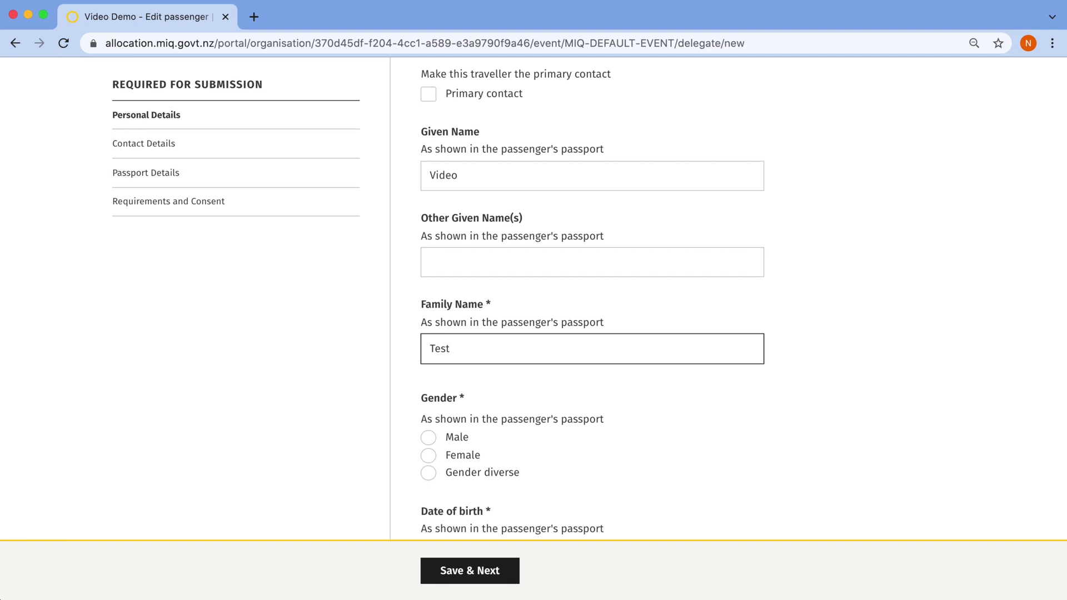
Set gender Male, birth date 01/01/1970, departure country Australia, English Yes, and save
{"action": "scroll", "coordinate": [860, 432], "scroll_direction": "down", "scroll_amount": 5}
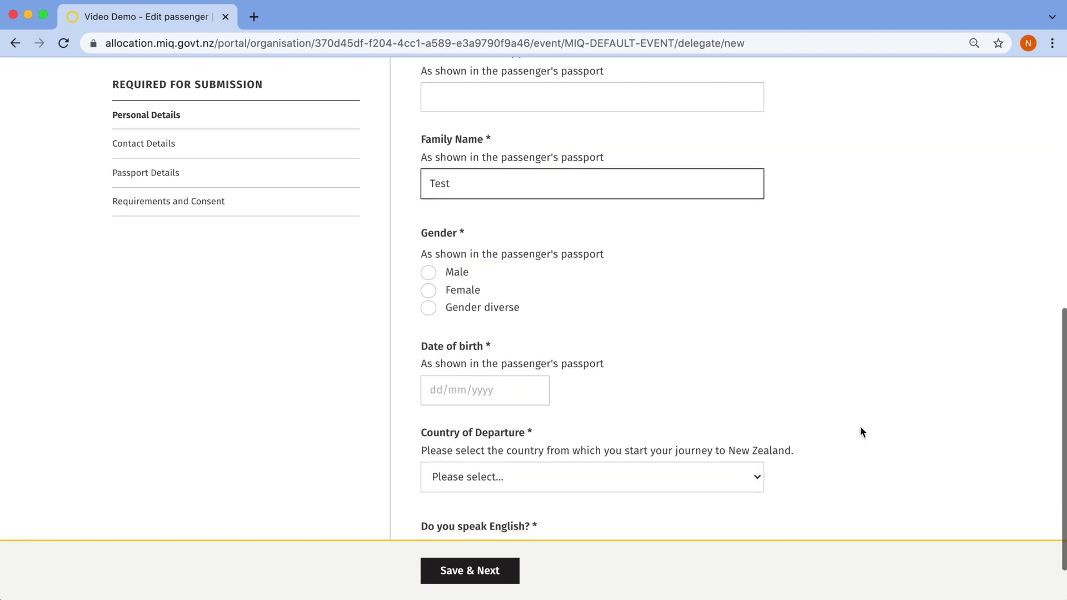
{"action": "left_click", "coordinate": [428, 215]}
{"action": "left_click", "coordinate": [439, 332]}
{"action": "type", "text": "01/01/1970"}
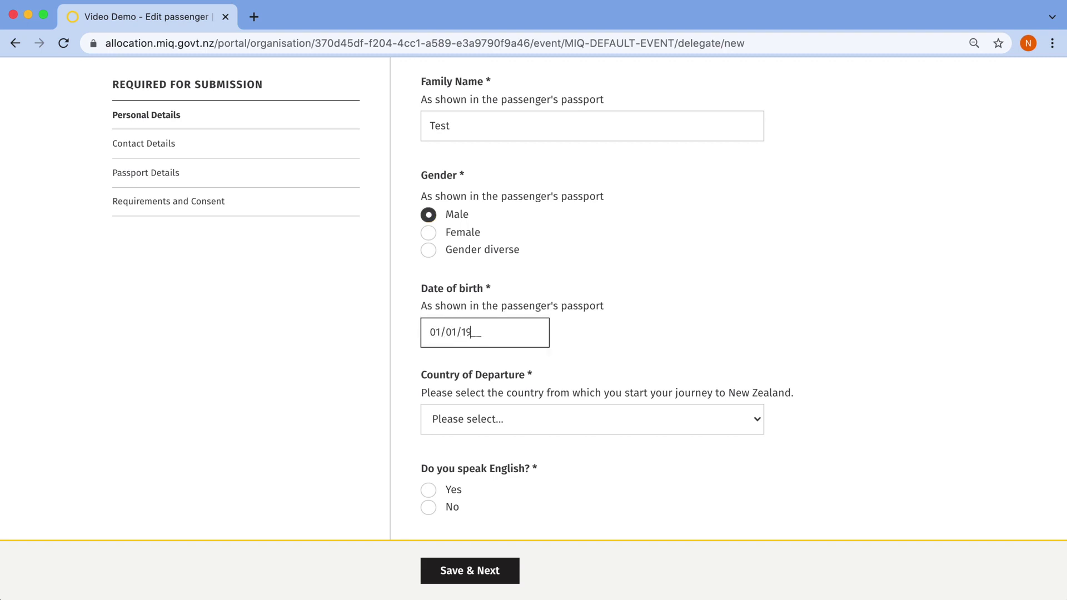
{"action": "left_click", "coordinate": [527, 424]}
{"action": "scroll", "coordinate": [527, 425], "scroll_direction": "down", "scroll_amount": 5}
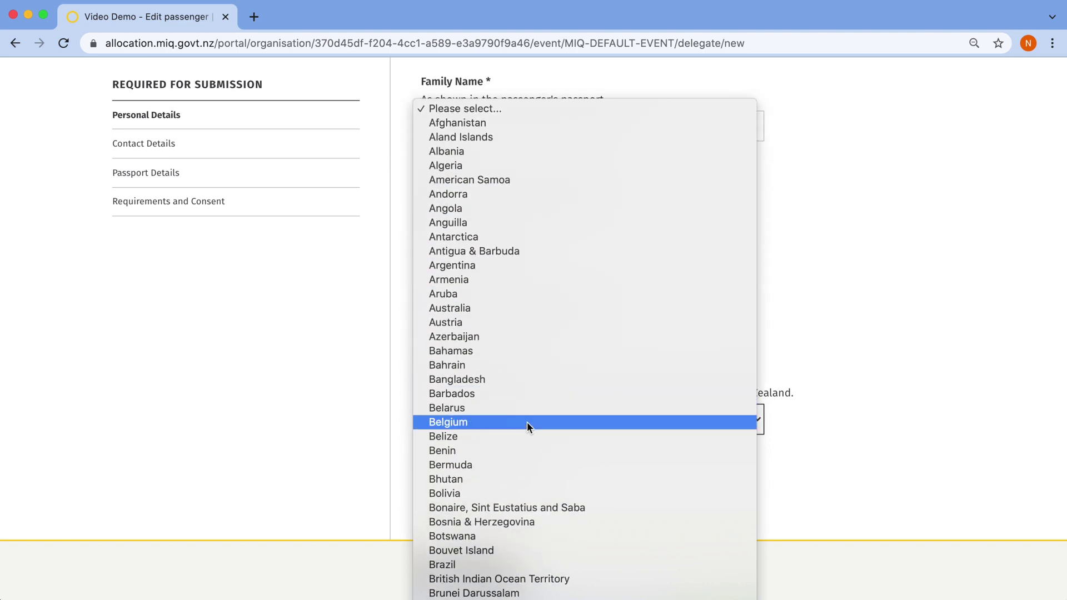
{"action": "left_click", "coordinate": [525, 312]}
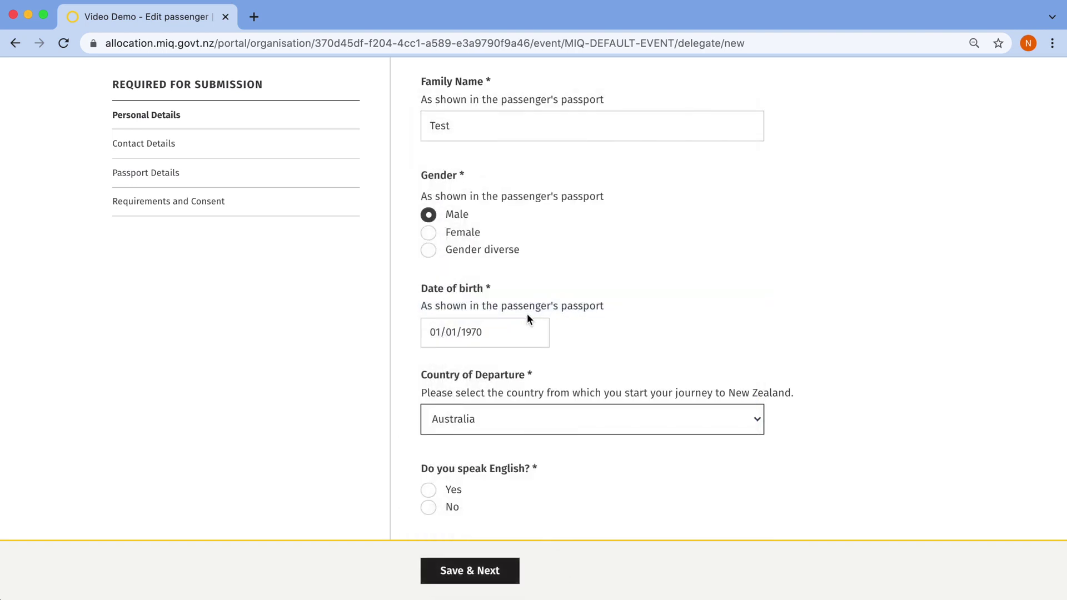
{"action": "left_click", "coordinate": [429, 491]}
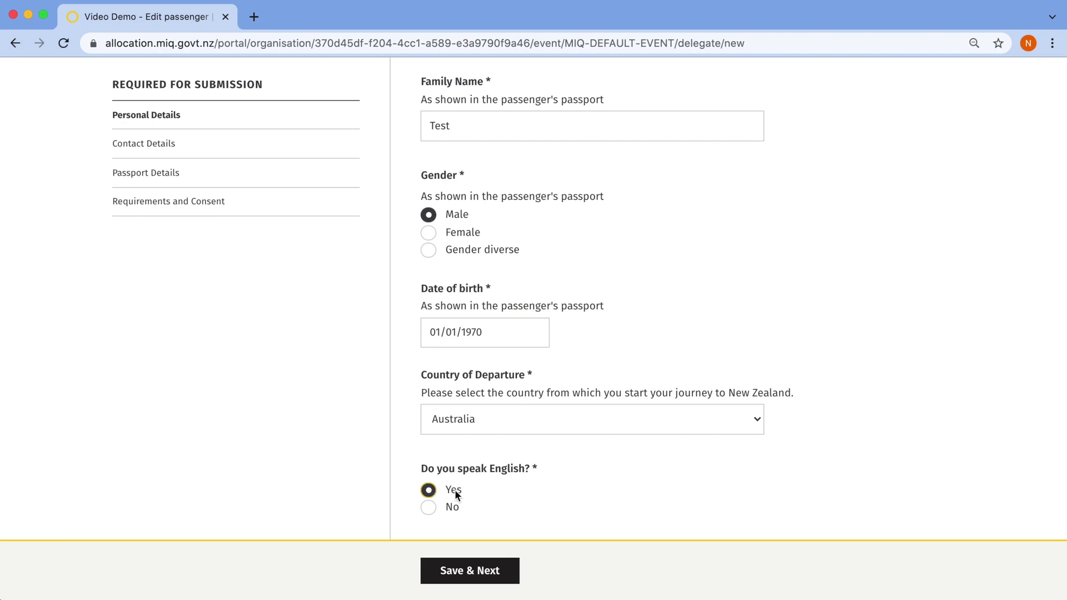
{"action": "left_click", "coordinate": [488, 574]}
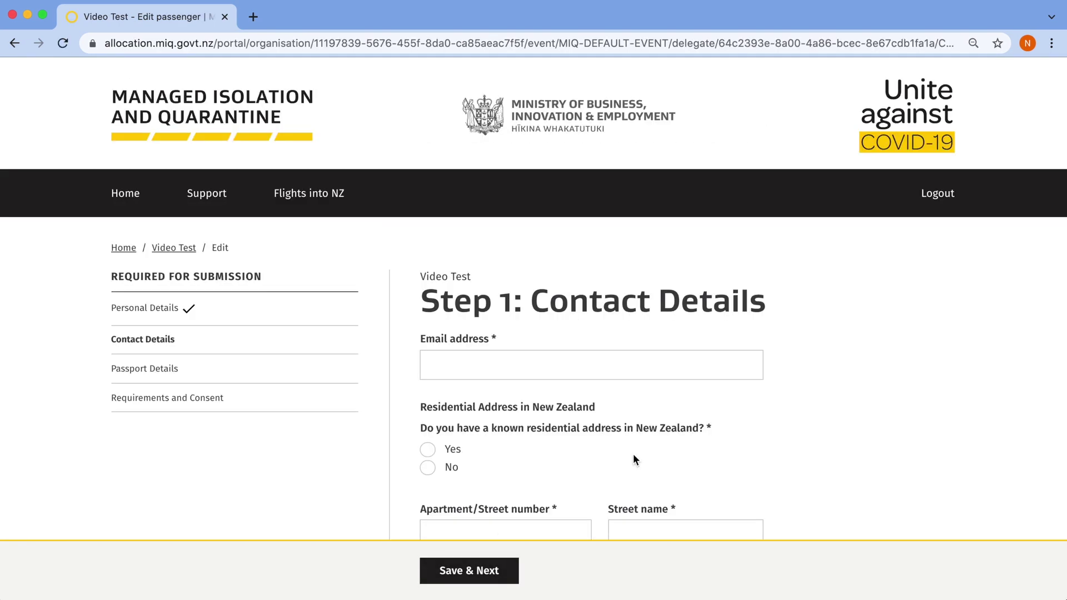
Enter the contact e-mail and the passenger's New Zealand street address in Auckland
{"action": "scroll", "coordinate": [822, 445], "scroll_direction": "down", "scroll_amount": 3}
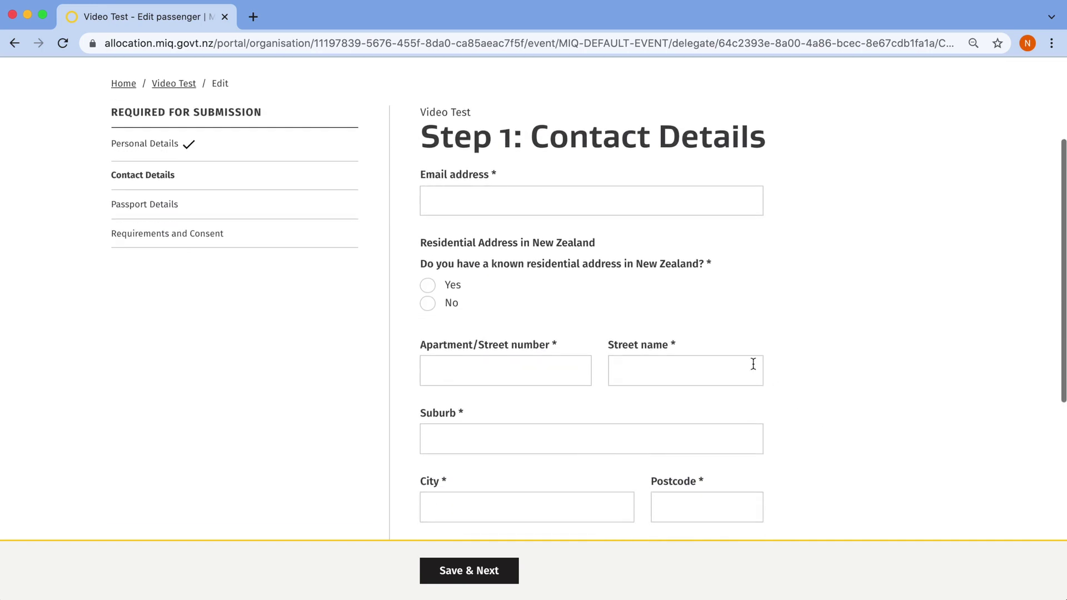
{"action": "left_click", "coordinate": [485, 201]}
{"action": "type", "text": "video"}
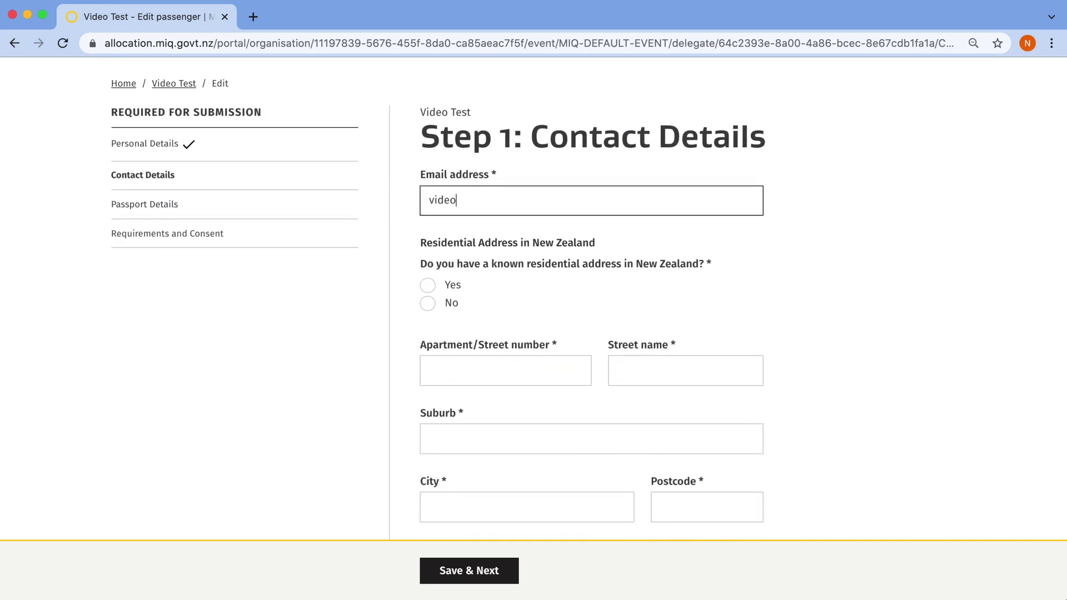
{"action": "type", "text": "test@mbie.govt.nz"}
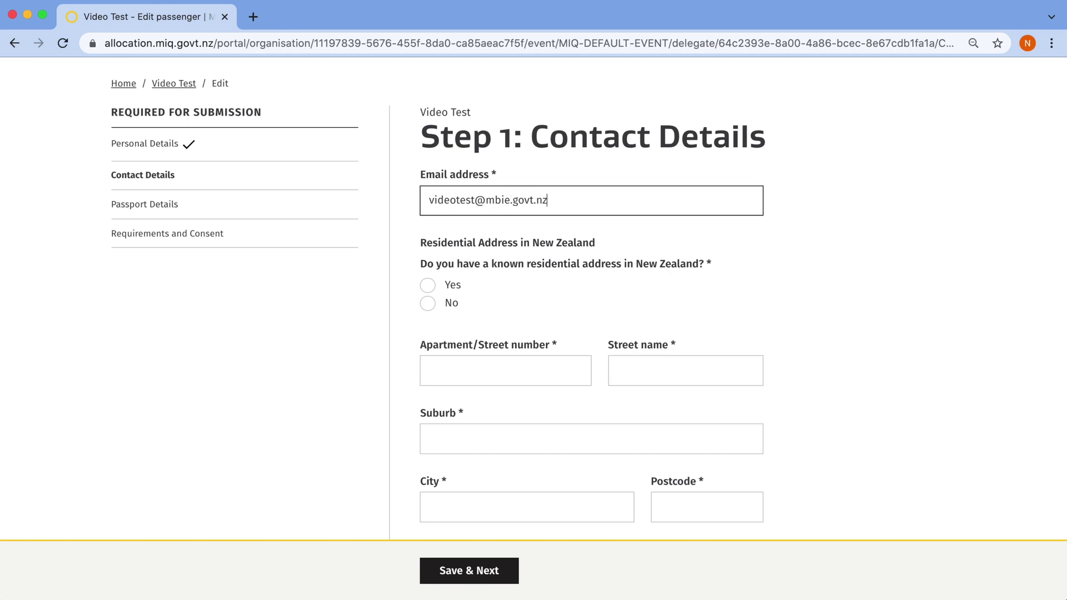
{"action": "scroll", "coordinate": [529, 234], "scroll_direction": "down", "scroll_amount": 5}
{"action": "left_click", "coordinate": [428, 160]}
{"action": "scroll", "coordinate": [556, 178], "scroll_direction": "down", "scroll_amount": 1}
{"action": "left_click", "coordinate": [502, 203]}
{"action": "type", "text": "1"}
{"action": "key", "text": "Tab"}
{"action": "type", "text": "My S"}
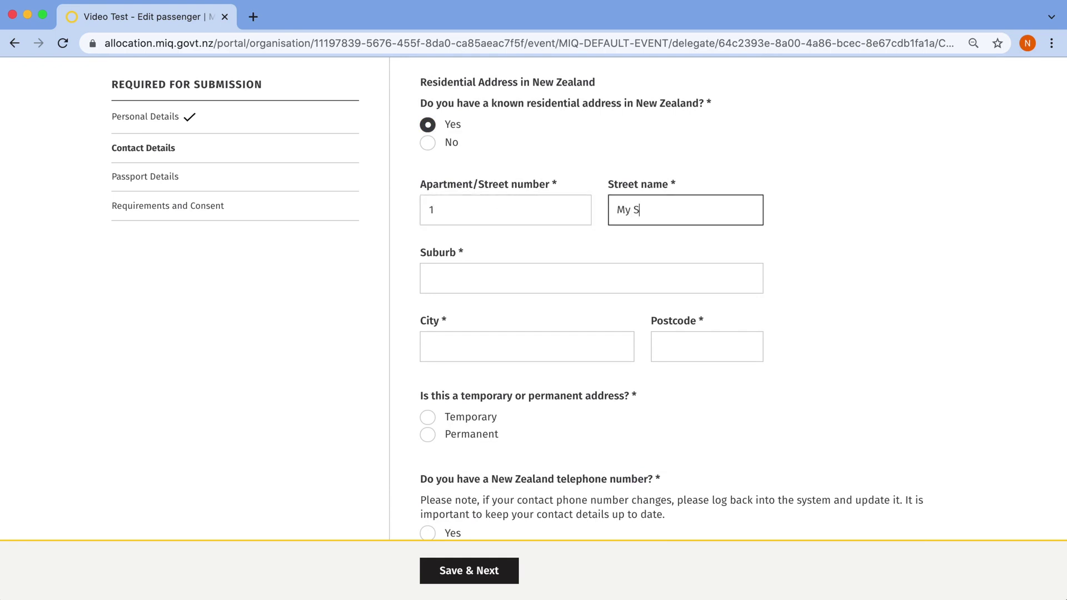
{"action": "type", "text": "treet Name"}
{"action": "key", "text": "Tab"}
{"action": "type", "text": "My Suburb"}
{"action": "key", "text": "Tab"}
{"action": "type", "text": "Auckland"}
{"action": "key", "text": "Tab"}
{"action": "type", "text": "1001"}
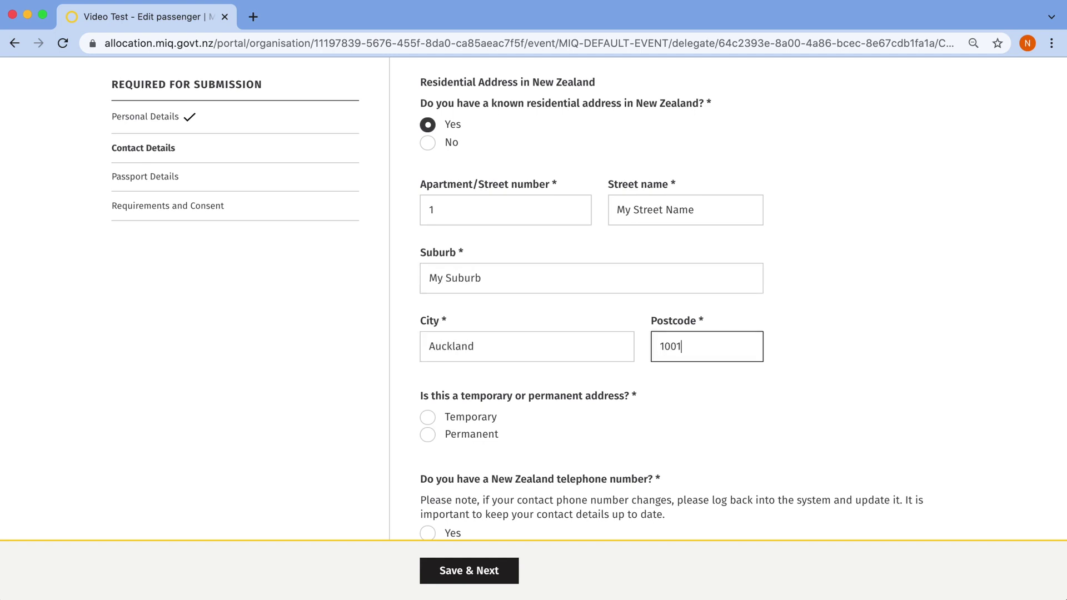
Mark the address permanent, add the NZ phone number, choose Auckland destination, and save
{"action": "scroll", "coordinate": [778, 336], "scroll_direction": "down", "scroll_amount": 5}
{"action": "left_click", "coordinate": [427, 195]}
{"action": "left_click", "coordinate": [430, 294]}
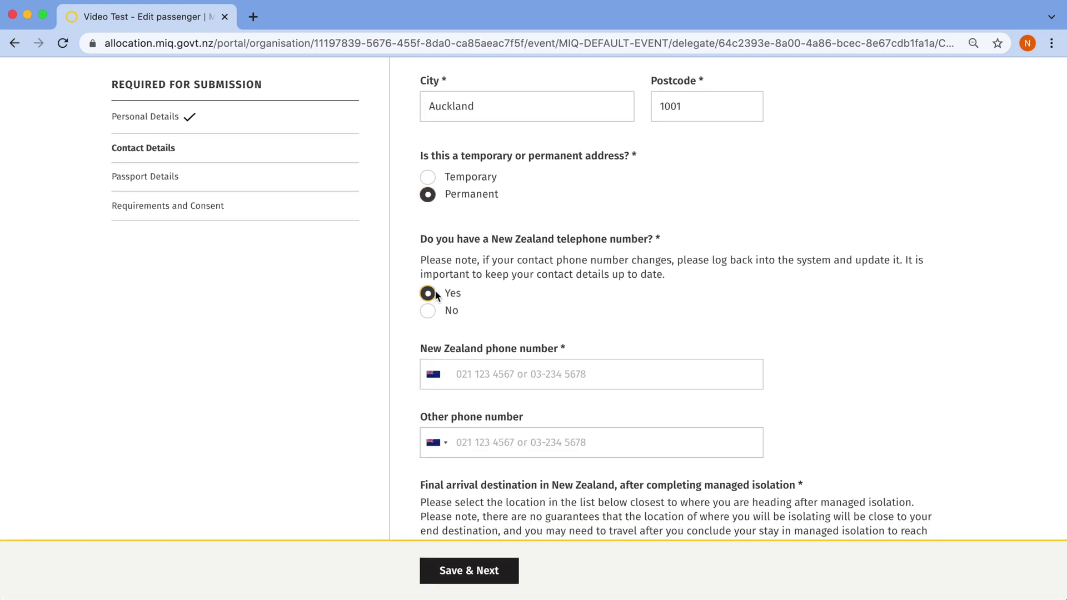
{"action": "left_click", "coordinate": [487, 382]}
{"action": "type", "text": "021"}
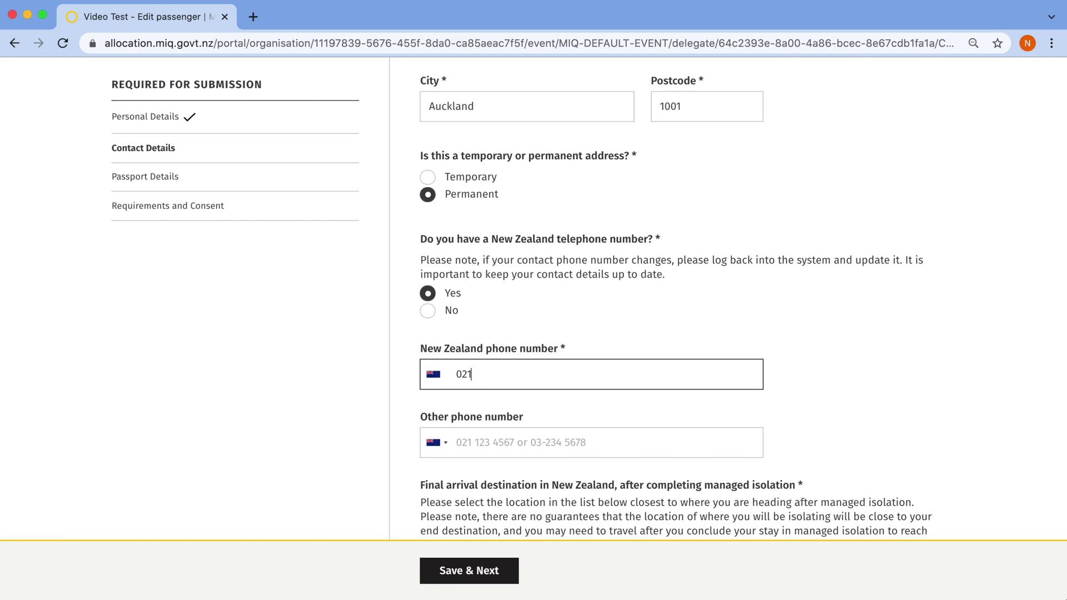
{"action": "type", "text": "000000"}
{"action": "scroll", "coordinate": [564, 378], "scroll_direction": "down", "scroll_amount": 2}
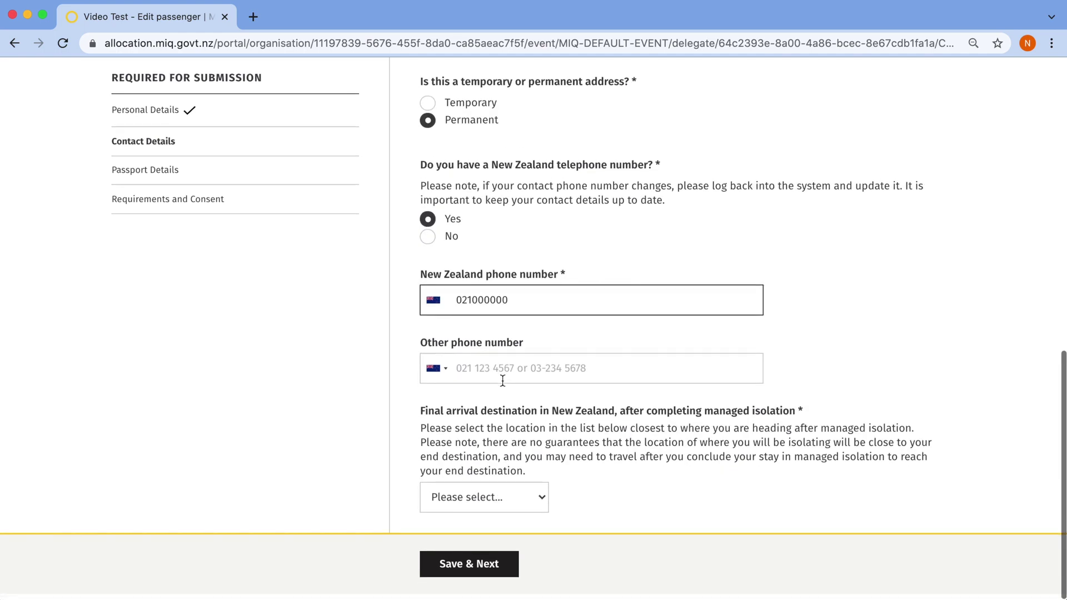
{"action": "left_click", "coordinate": [472, 503]}
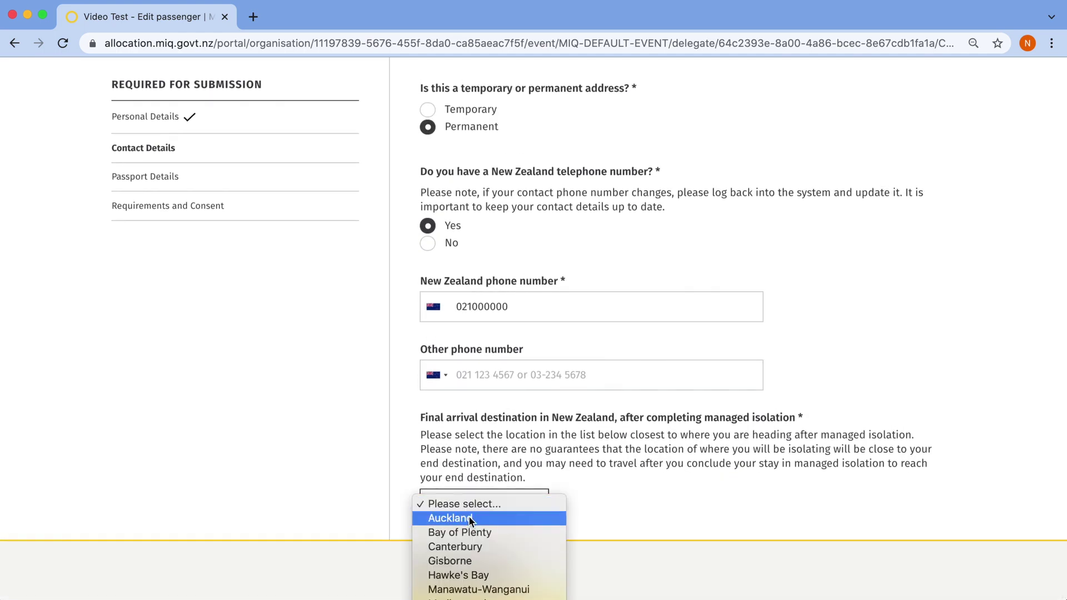
{"action": "left_click", "coordinate": [469, 517]}
{"action": "left_click", "coordinate": [466, 571]}
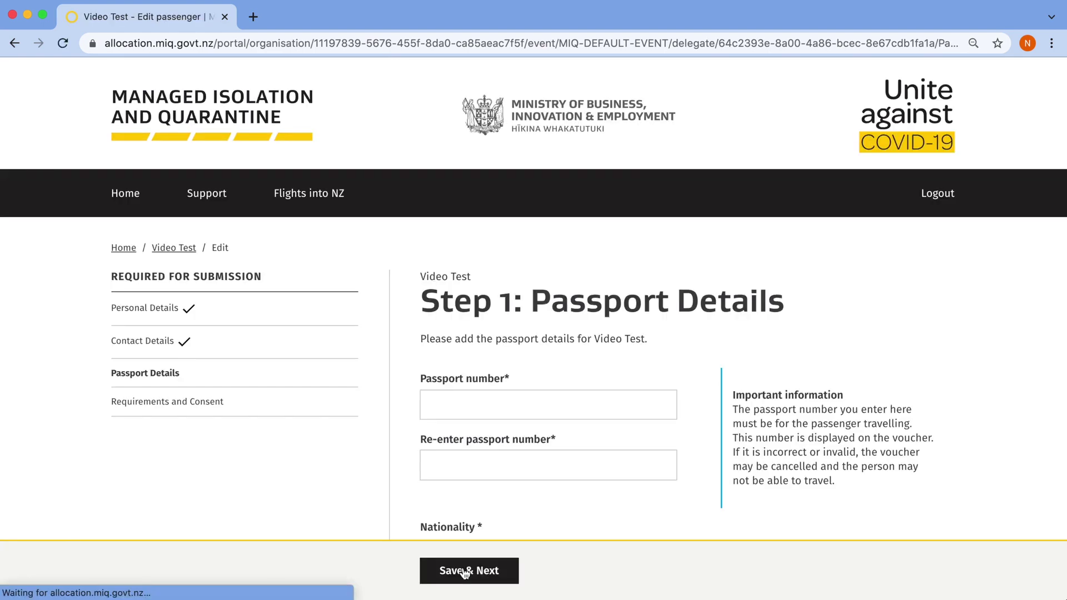
Enter the passport number and choose New Zealand as the nationality
{"action": "scroll", "coordinate": [733, 509], "scroll_direction": "down", "scroll_amount": 4}
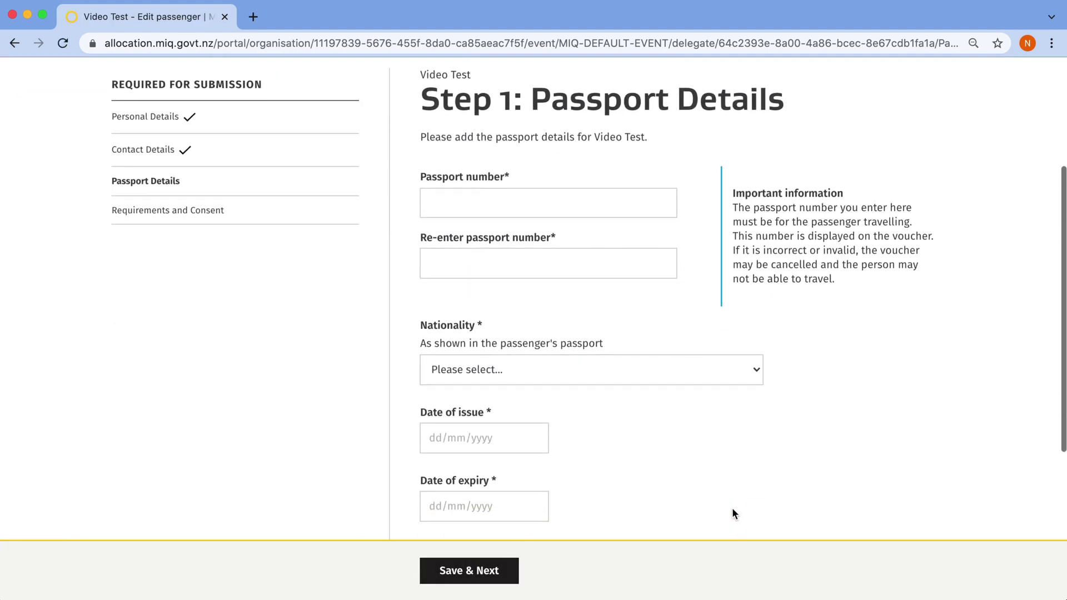
{"action": "left_click", "coordinate": [468, 207]}
{"action": "type", "text": "AA123456"}
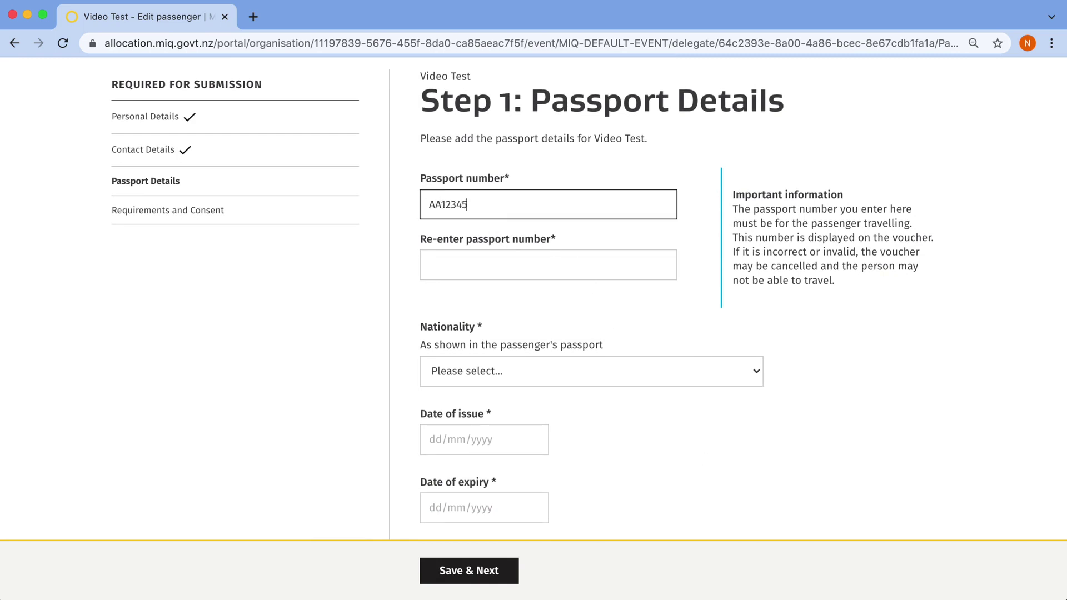
{"action": "left_click", "coordinate": [441, 253]}
{"action": "type", "text": "AA123456"}
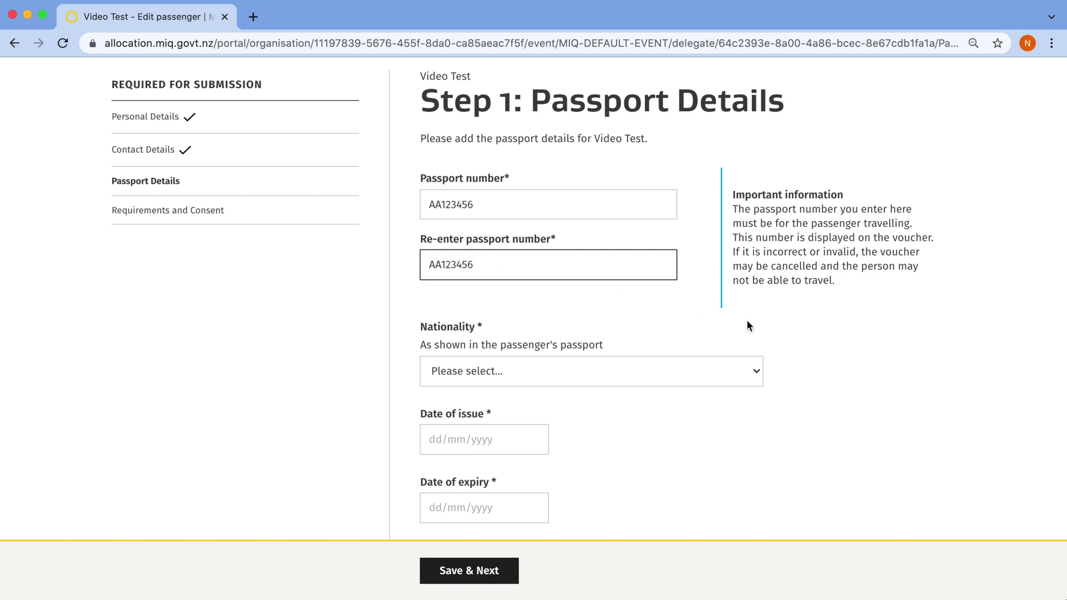
{"action": "scroll", "coordinate": [695, 298], "scroll_direction": "down", "scroll_amount": 3}
{"action": "left_click", "coordinate": [510, 207]}
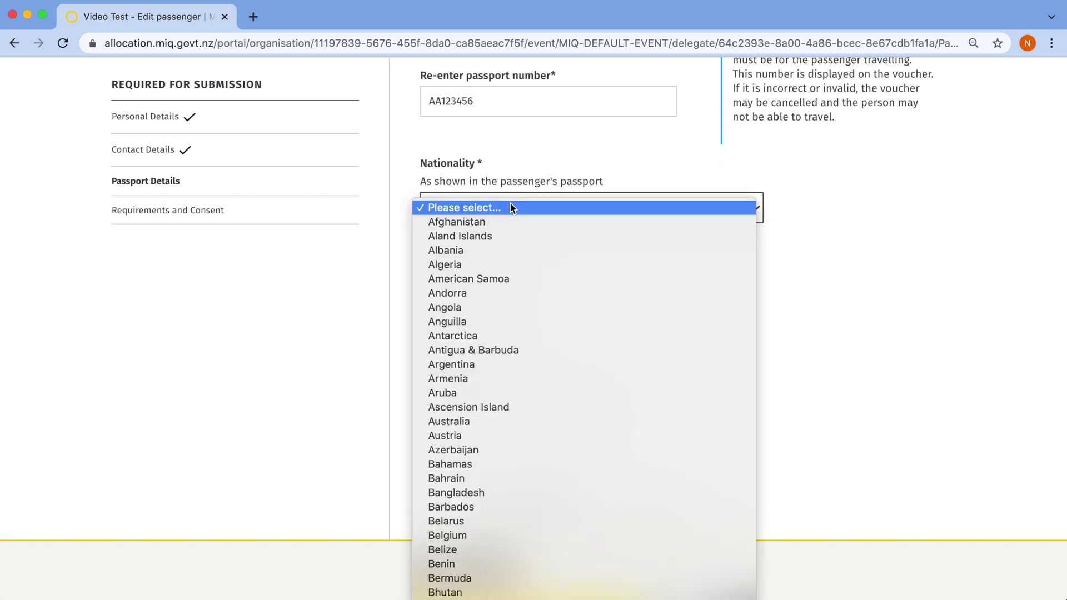
{"action": "scroll", "coordinate": [510, 205], "scroll_direction": "down", "scroll_amount": 20}
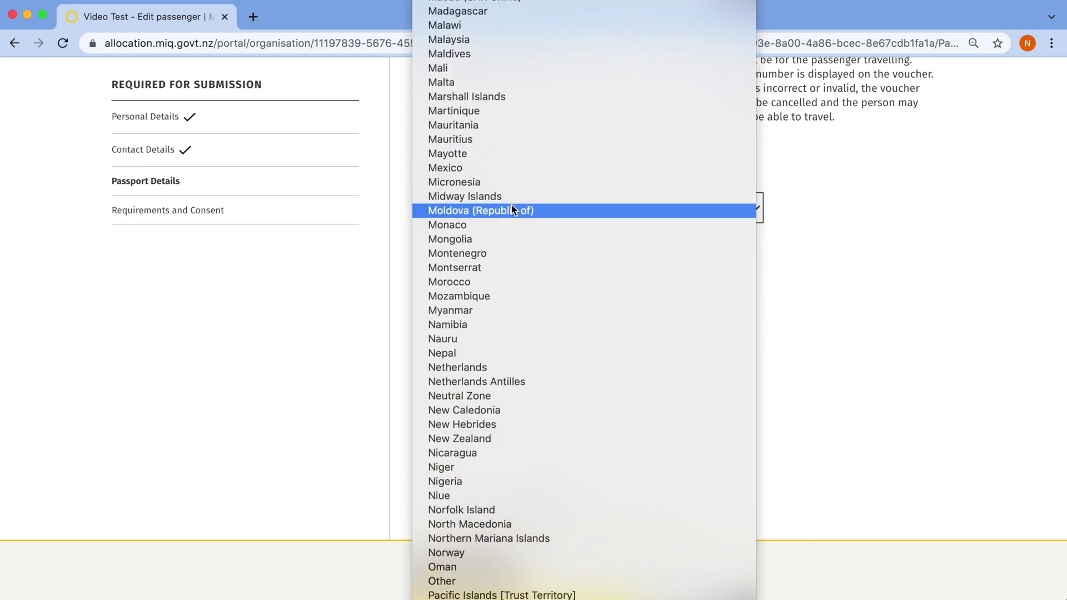
{"action": "left_click", "coordinate": [495, 440]}
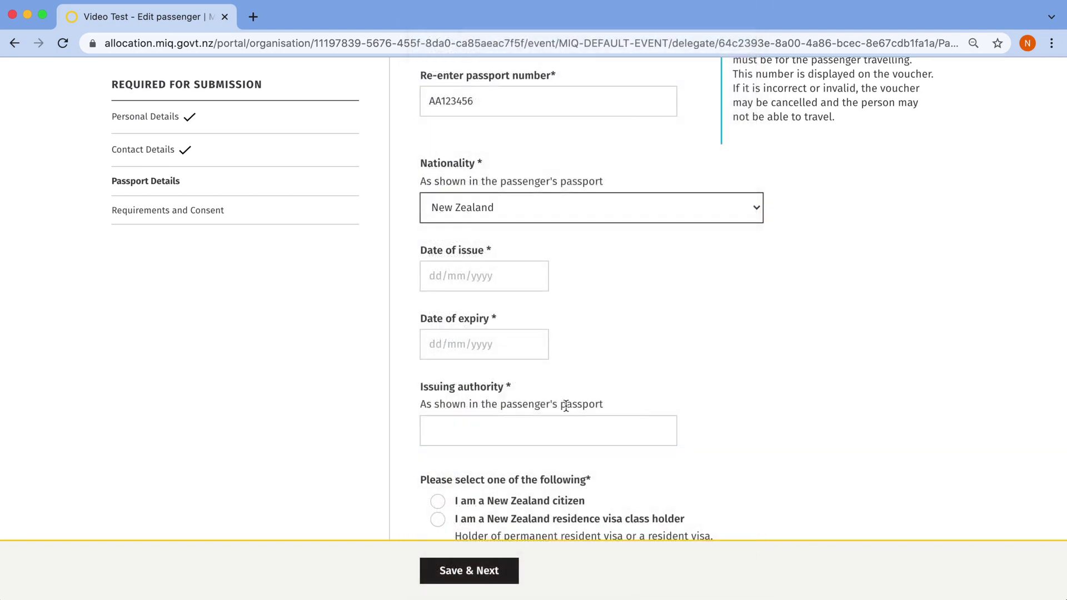
Enter issue date 01/01/2020, expiry 01/01/2030, authority DIA WLG, and declare New Zealand citizenship
{"action": "left_click", "coordinate": [483, 277]}
{"action": "type", "text": "01/01/2020"}
{"action": "left_click", "coordinate": [489, 334]}
{"action": "type", "text": "01/01/2030"}
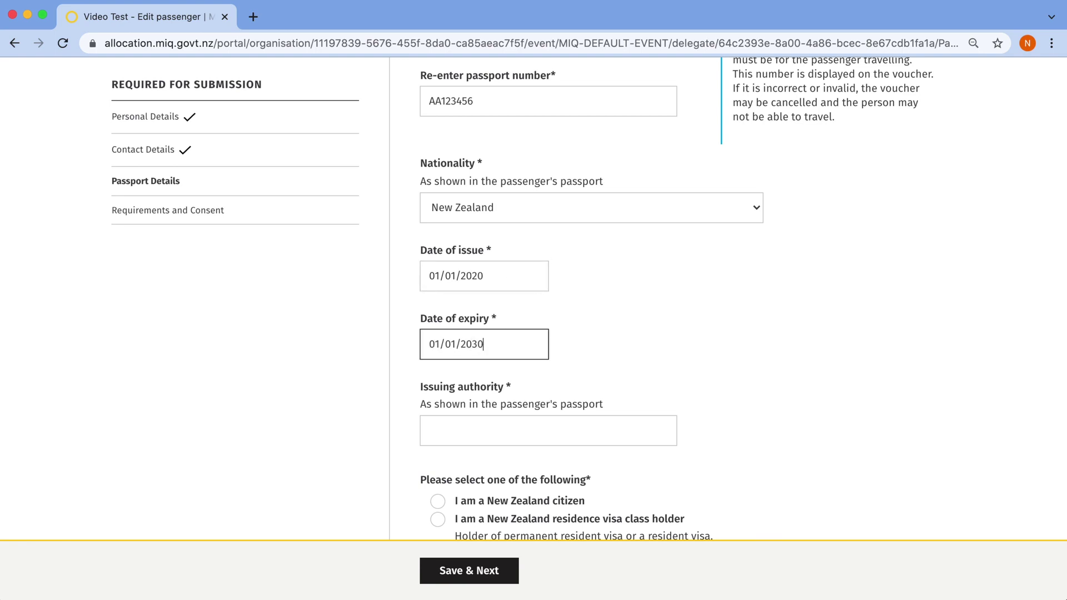
{"action": "scroll", "coordinate": [695, 348], "scroll_direction": "down", "scroll_amount": 3}
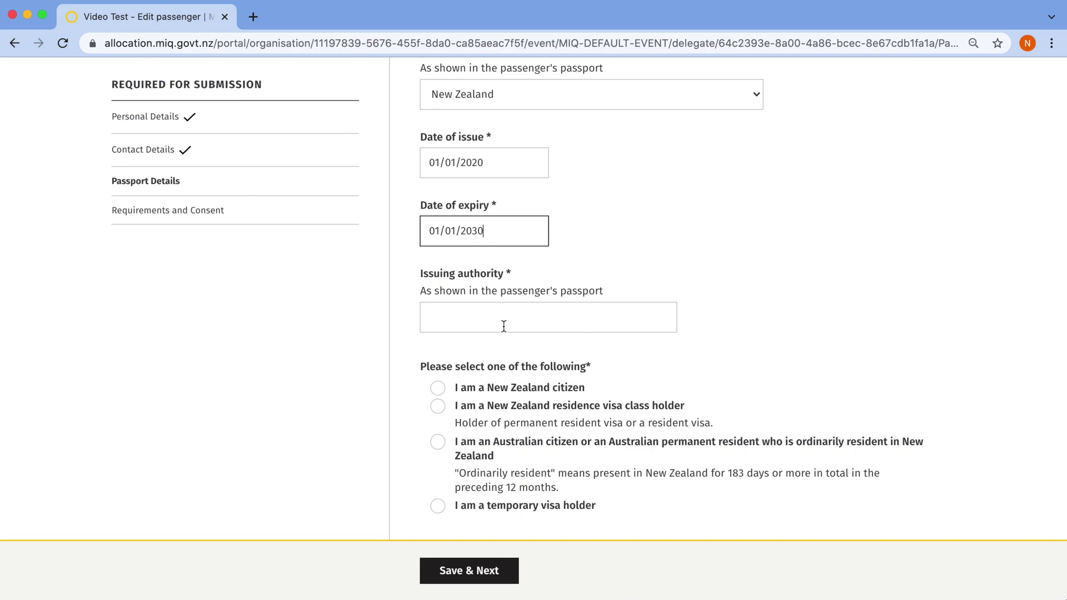
{"action": "left_click", "coordinate": [483, 318]}
{"action": "type", "text": "DIA WLG"}
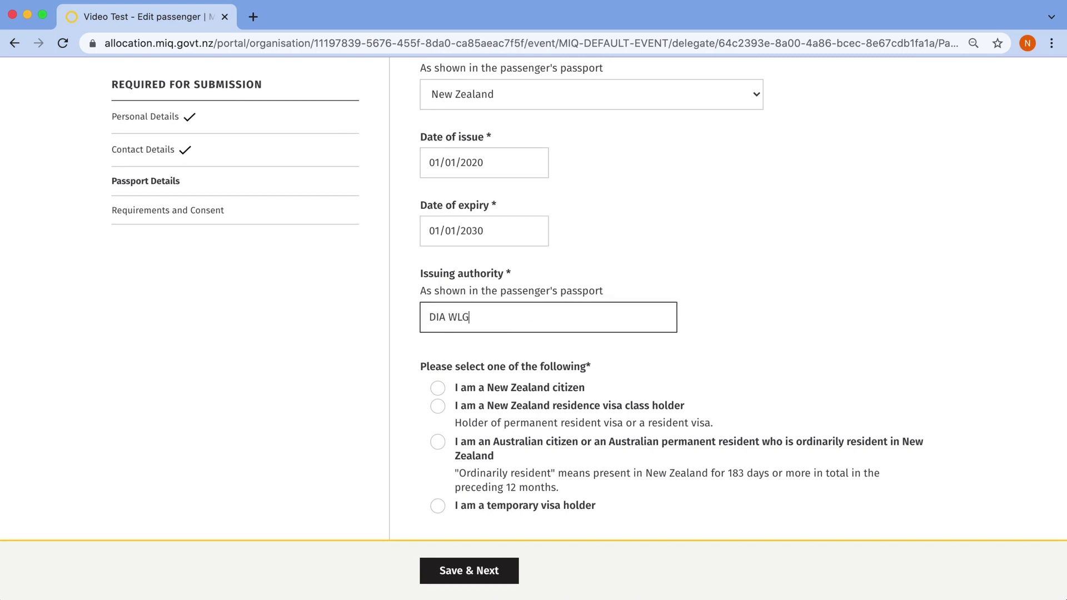
{"action": "left_click", "coordinate": [439, 387]}
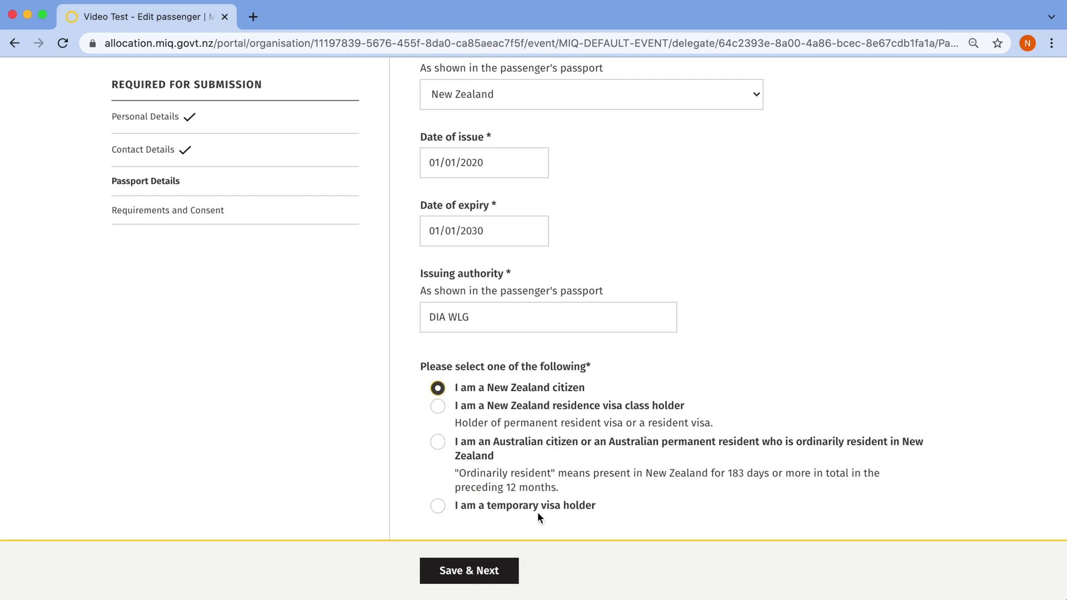
{"action": "left_click", "coordinate": [464, 572]}
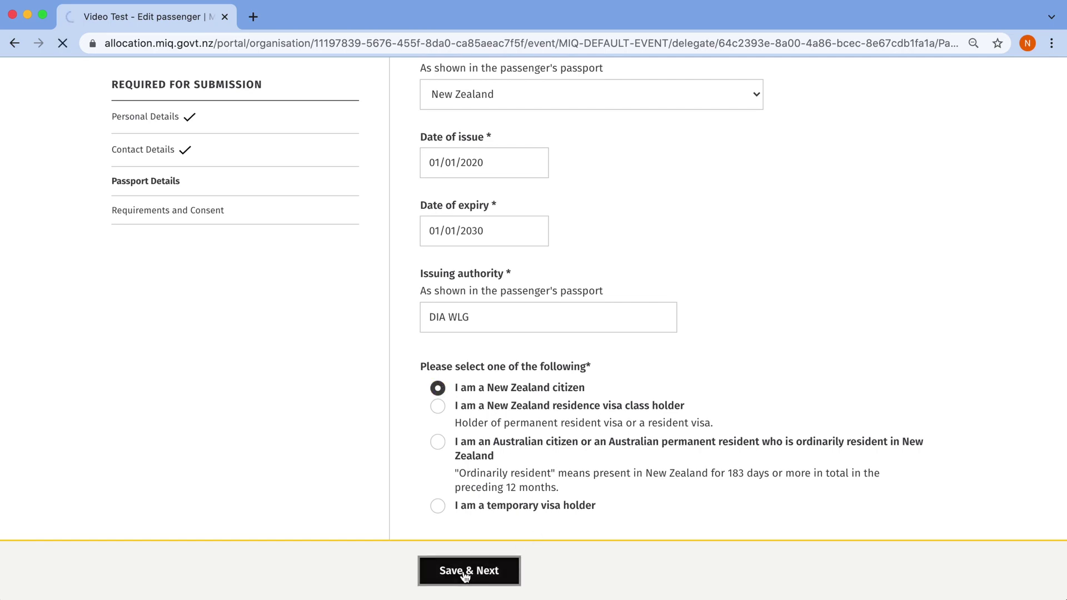
Answer No to the MIQ Charges questions, including the departure-date one
{"action": "scroll", "coordinate": [850, 516], "scroll_direction": "down", "scroll_amount": 3}
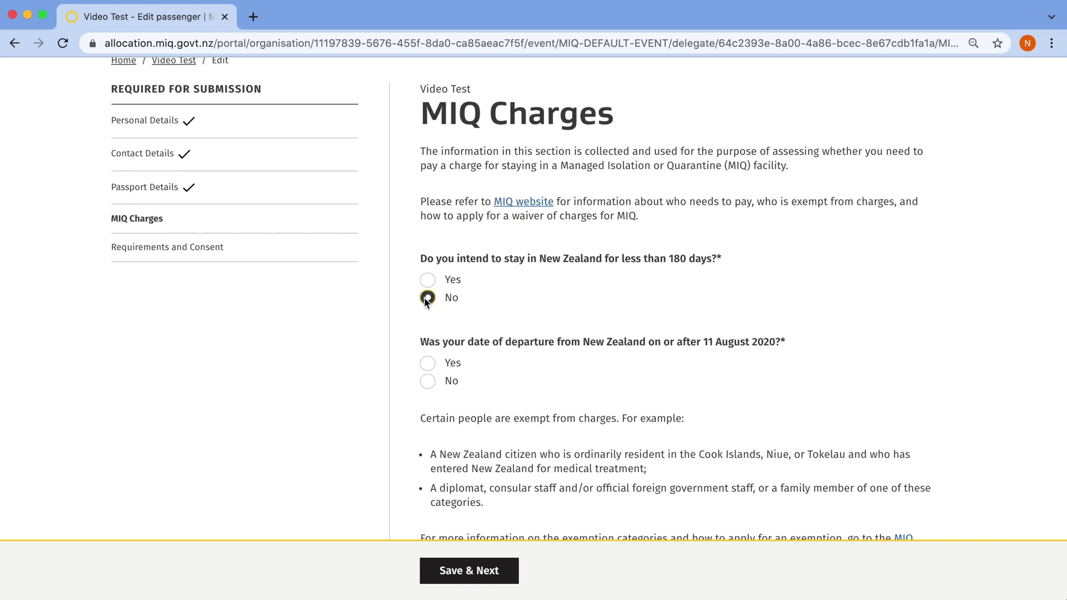
{"action": "scroll", "coordinate": [845, 339], "scroll_direction": "down", "scroll_amount": 1}
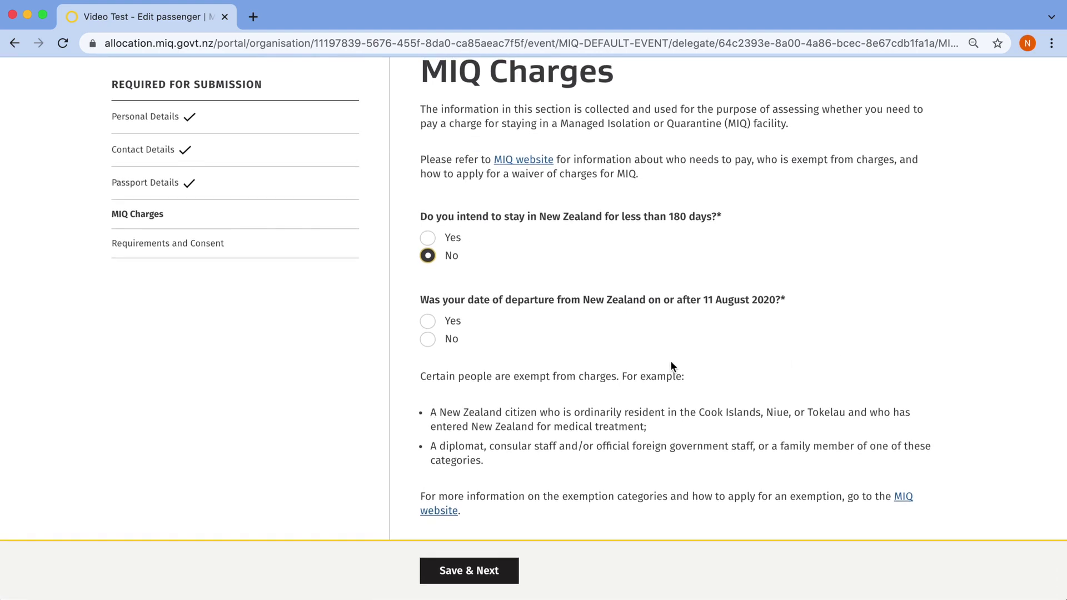
{"action": "left_click", "coordinate": [429, 338]}
Save the charges answers, consent to personal information use, and finish the passenger's details
{"action": "left_click", "coordinate": [477, 572]}
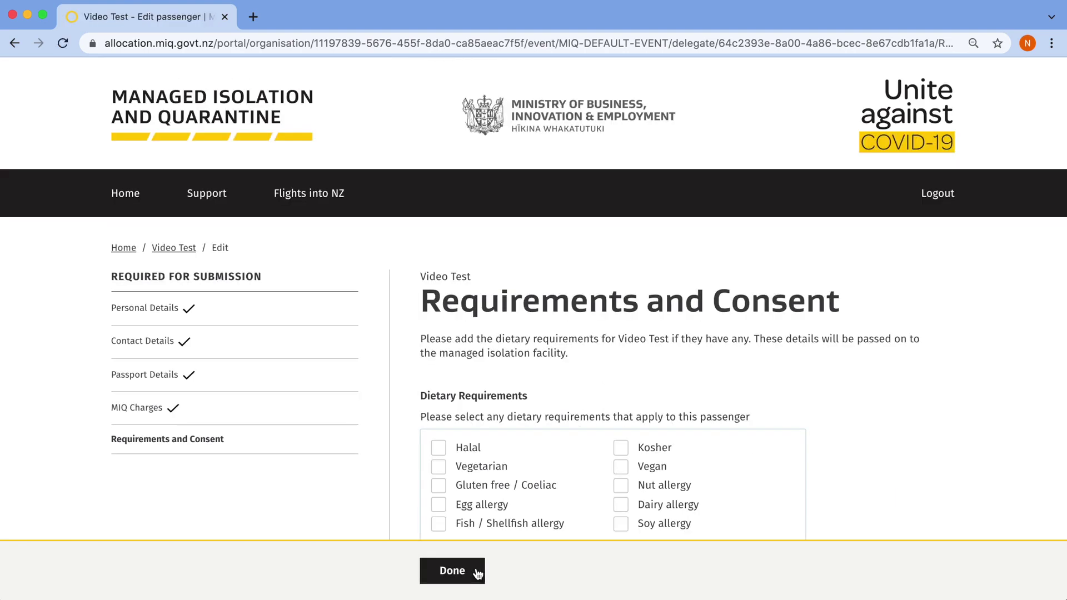
{"action": "scroll", "coordinate": [957, 437], "scroll_direction": "down", "scroll_amount": 3}
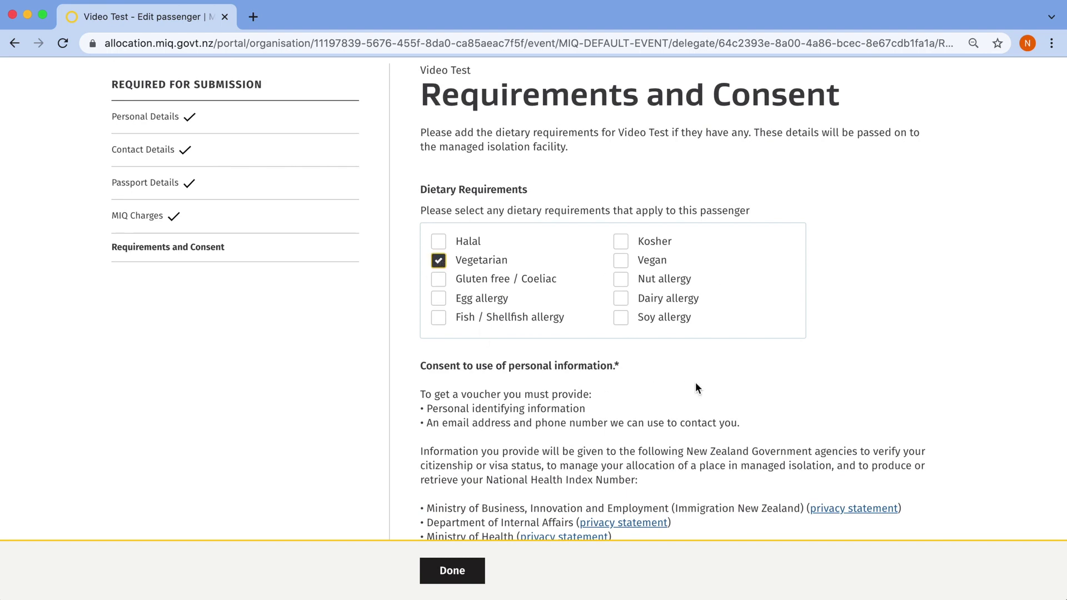
{"action": "scroll", "coordinate": [695, 382], "scroll_direction": "down", "scroll_amount": 2}
{"action": "left_click", "coordinate": [429, 508]}
{"action": "left_click", "coordinate": [452, 572]}
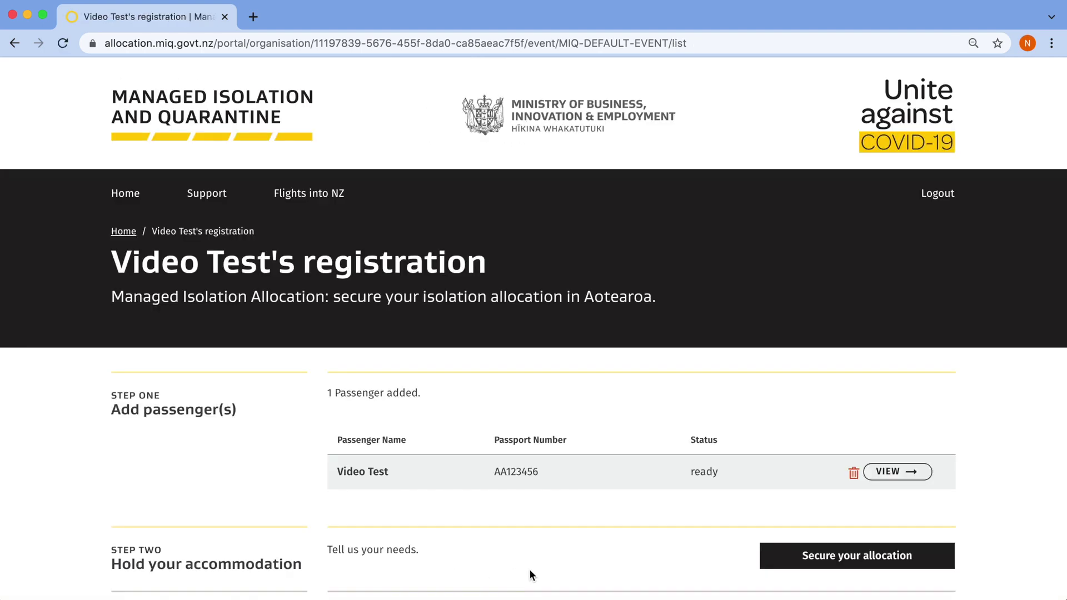
Begin securing the allocation, answer No to accessibility needs, and continue to arrival details
{"action": "scroll", "coordinate": [529, 569], "scroll_direction": "down", "scroll_amount": 1}
{"action": "scroll", "coordinate": [529, 575], "scroll_direction": "down", "scroll_amount": 2}
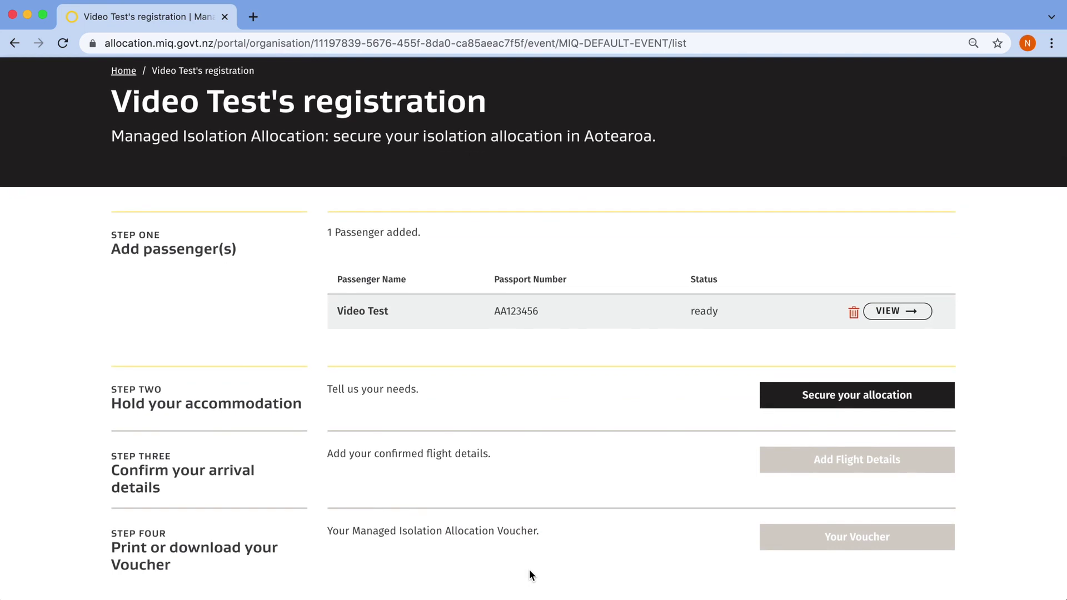
{"action": "scroll", "coordinate": [530, 575], "scroll_direction": "down", "scroll_amount": 3}
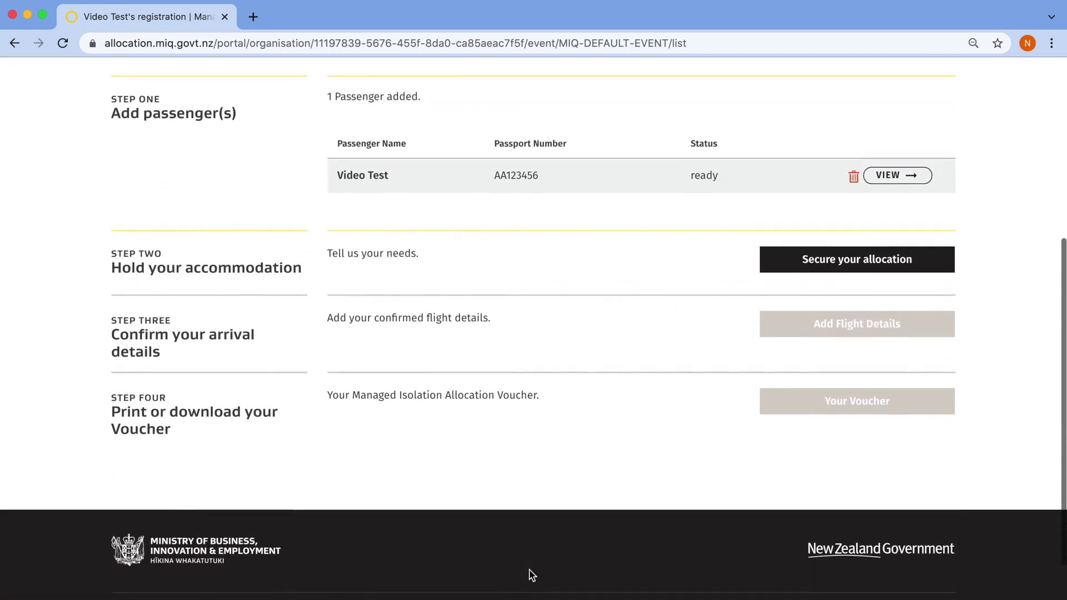
{"action": "left_click", "coordinate": [863, 259]}
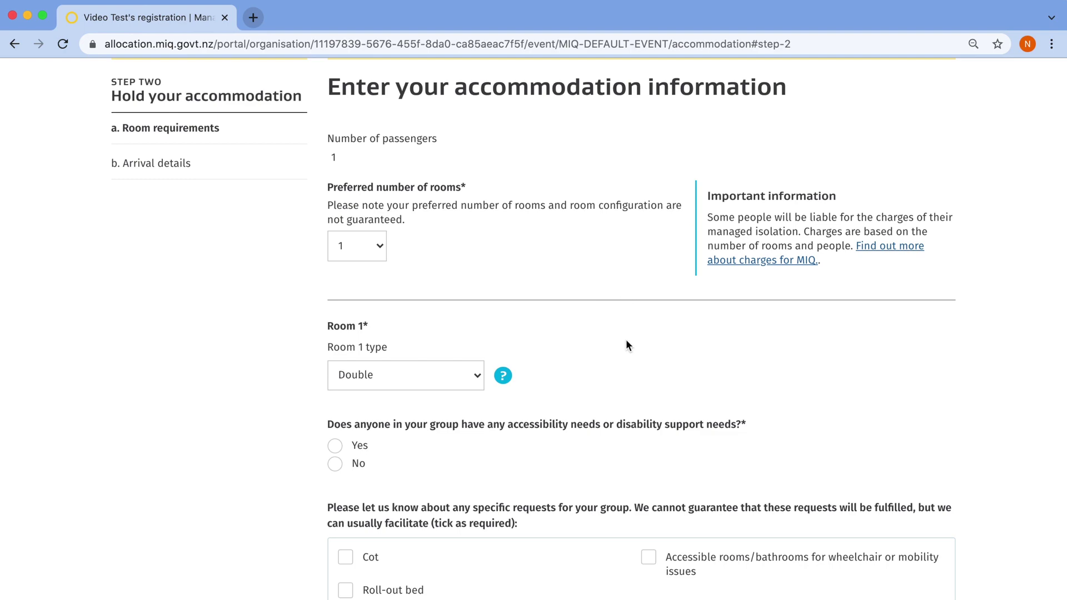
{"action": "scroll", "coordinate": [627, 346], "scroll_direction": "down", "scroll_amount": 5}
{"action": "left_click", "coordinate": [353, 192]}
{"action": "left_click", "coordinate": [334, 211]}
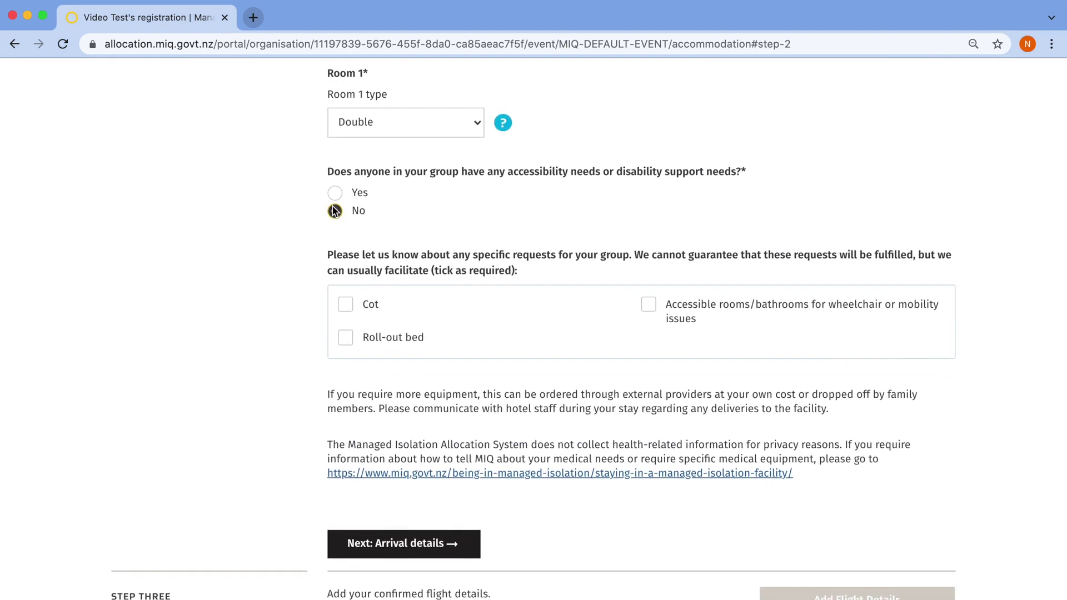
{"action": "scroll", "coordinate": [591, 280], "scroll_direction": "down", "scroll_amount": 3}
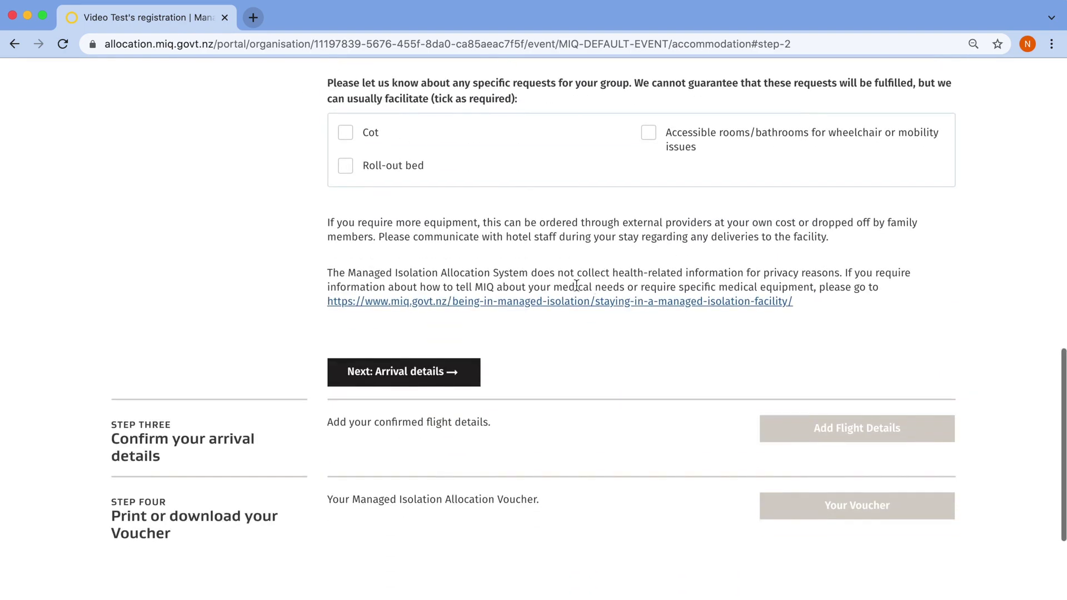
{"action": "left_click", "coordinate": [473, 376]}
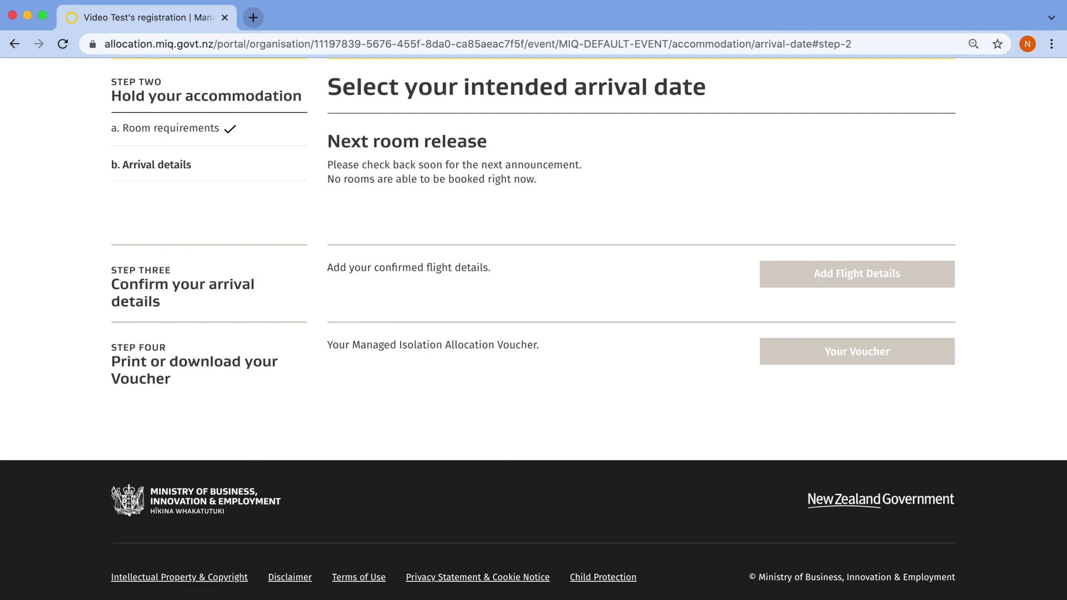
{"action": "scroll", "coordinate": [1002, 180], "scroll_direction": "up", "scroll_amount": 7}
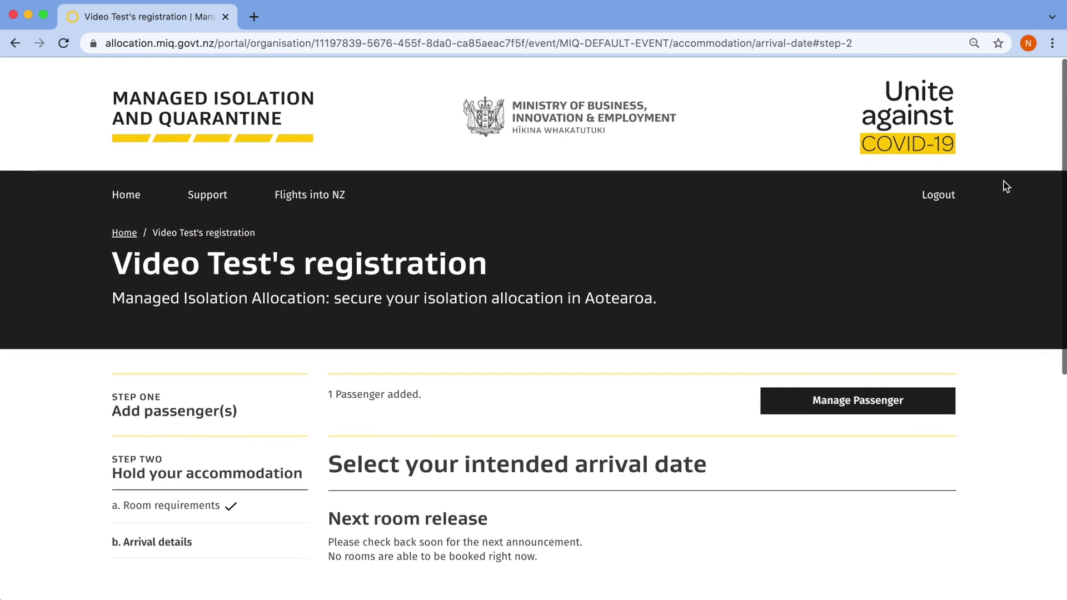
Open the Flights into NZ flight checker information
{"action": "left_click", "coordinate": [354, 201]}
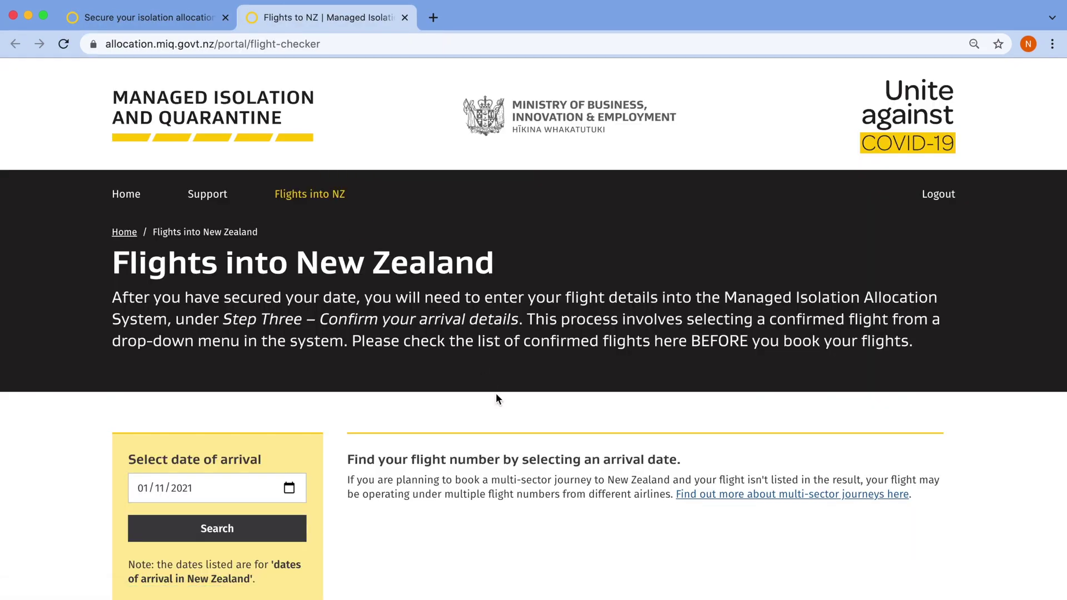
{"action": "scroll", "coordinate": [496, 395], "scroll_direction": "down", "scroll_amount": 2}
{"action": "scroll", "coordinate": [496, 396], "scroll_direction": "down", "scroll_amount": 4}
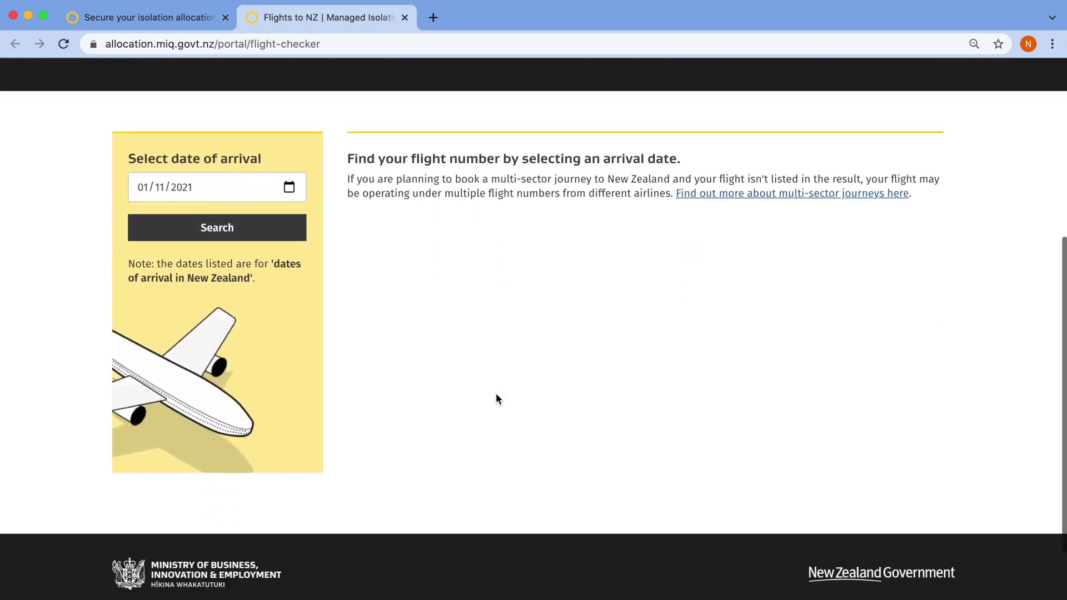
Search flights arriving 15 December 2021 and review the Emirates and Air New Zealand results
{"action": "left_click", "coordinate": [289, 143]}
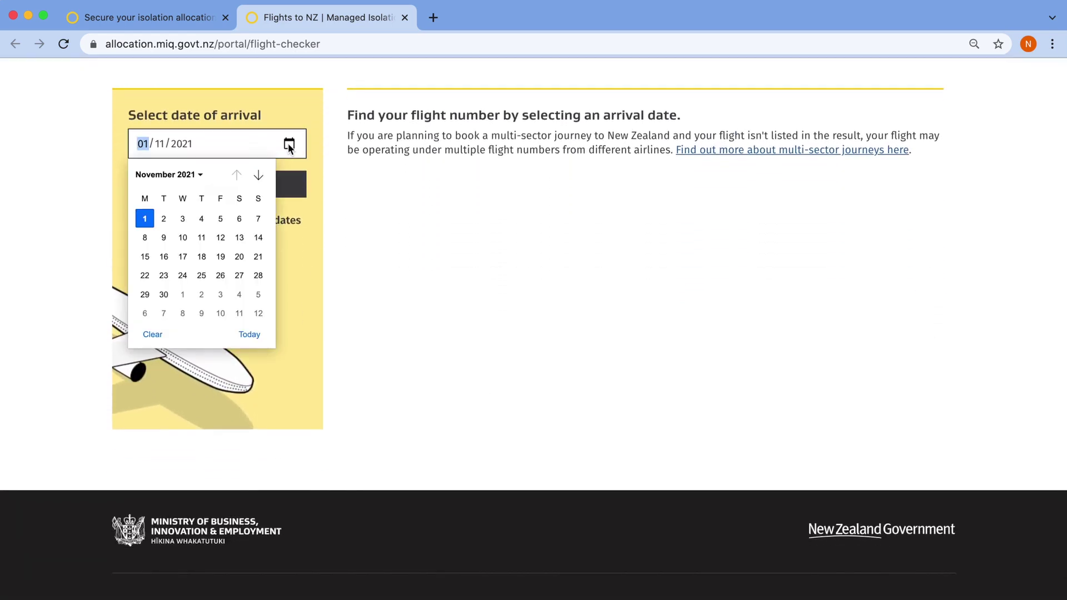
{"action": "left_click", "coordinate": [267, 177]}
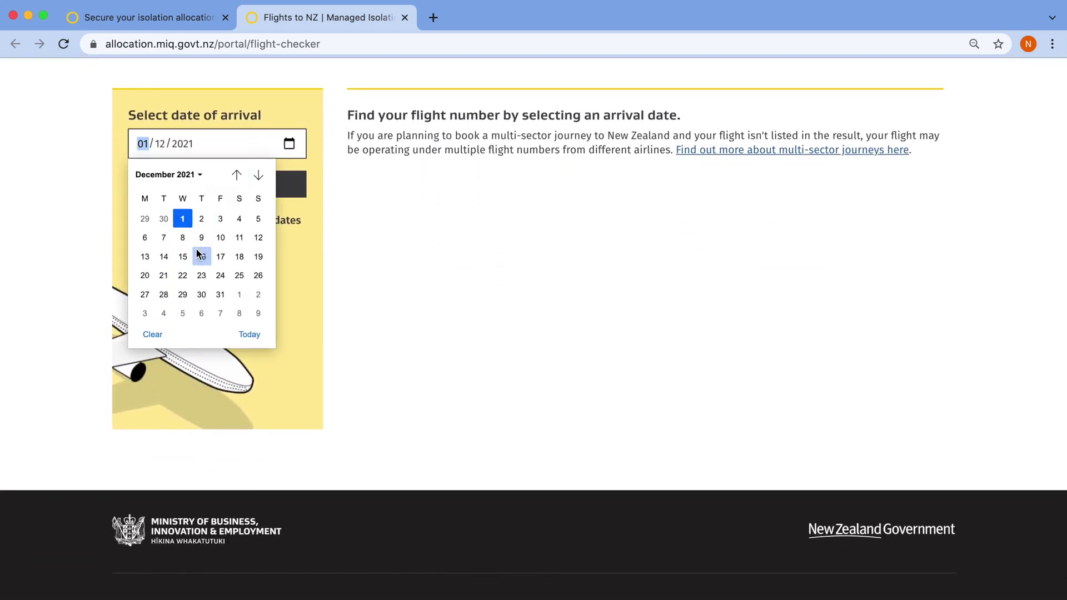
{"action": "left_click", "coordinate": [186, 254]}
{"action": "left_click", "coordinate": [256, 184]}
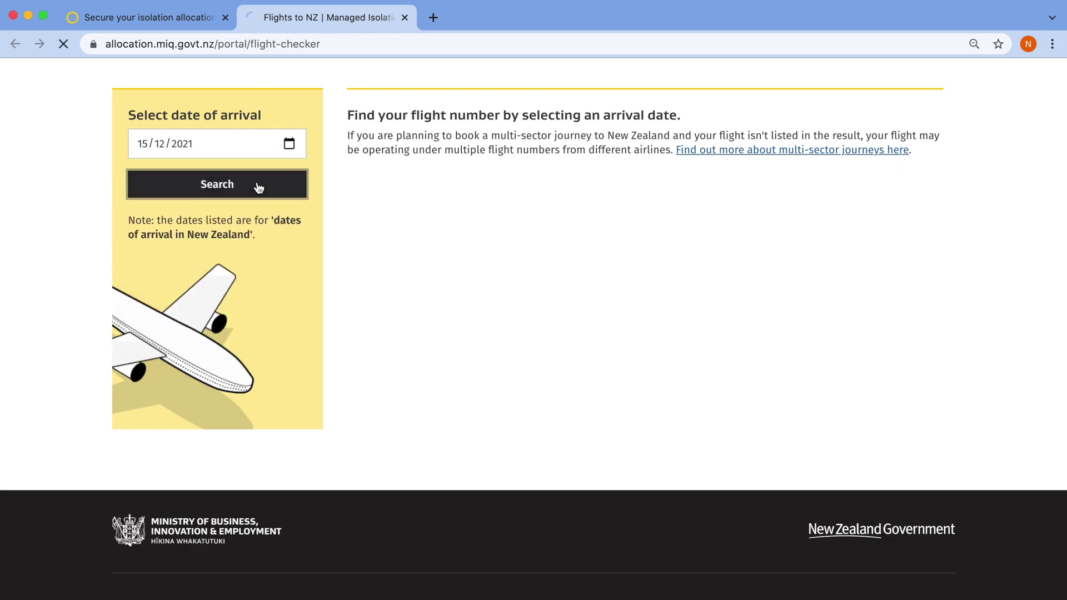
{"action": "scroll", "coordinate": [745, 316], "scroll_direction": "down", "scroll_amount": 6}
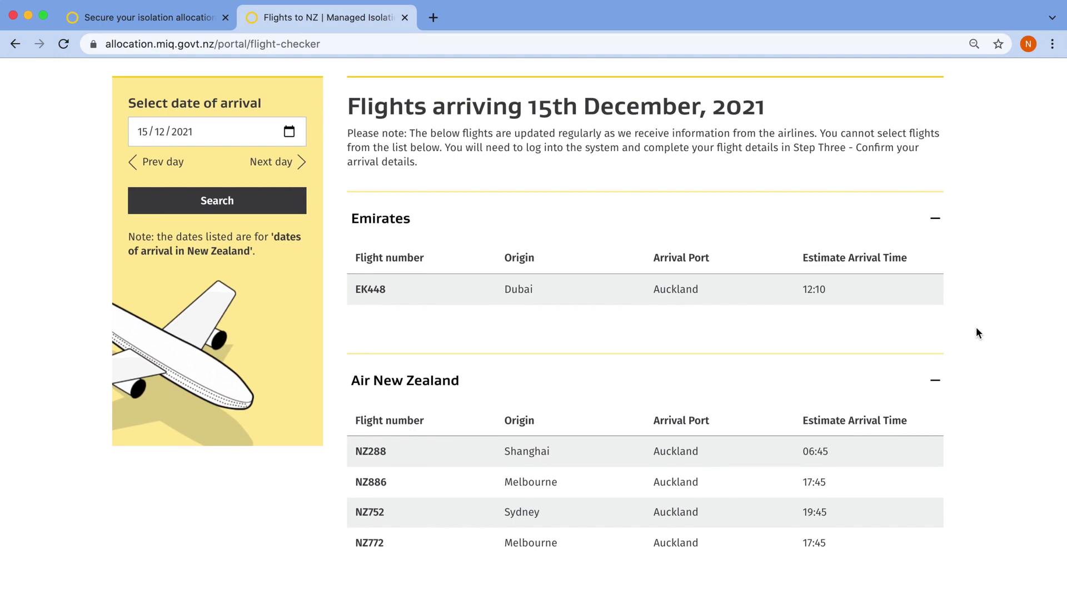
{"action": "scroll", "coordinate": [978, 332], "scroll_direction": "up", "scroll_amount": 6}
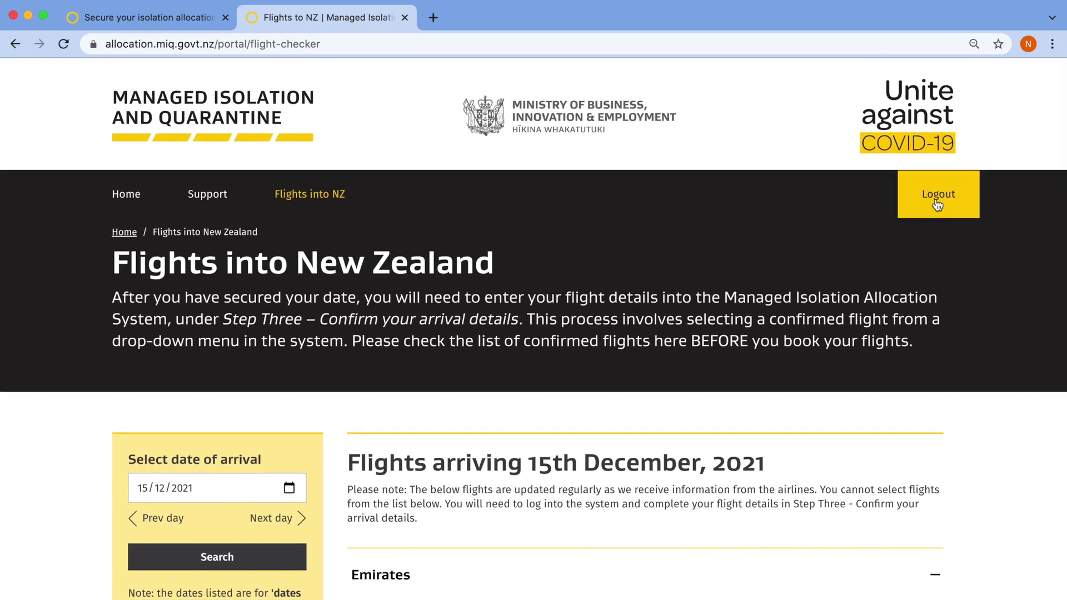
Log out of the allocation system and go from the portal home to the virtual lobby page
{"action": "left_click", "coordinate": [937, 203]}
{"action": "left_click", "coordinate": [481, 360]}
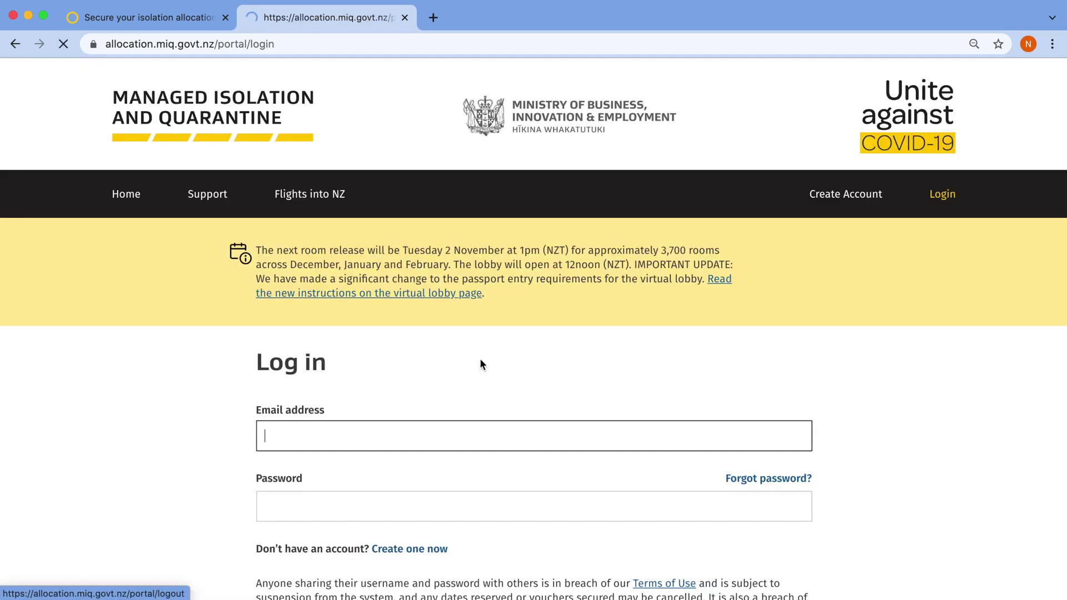
{"action": "left_click", "coordinate": [126, 204]}
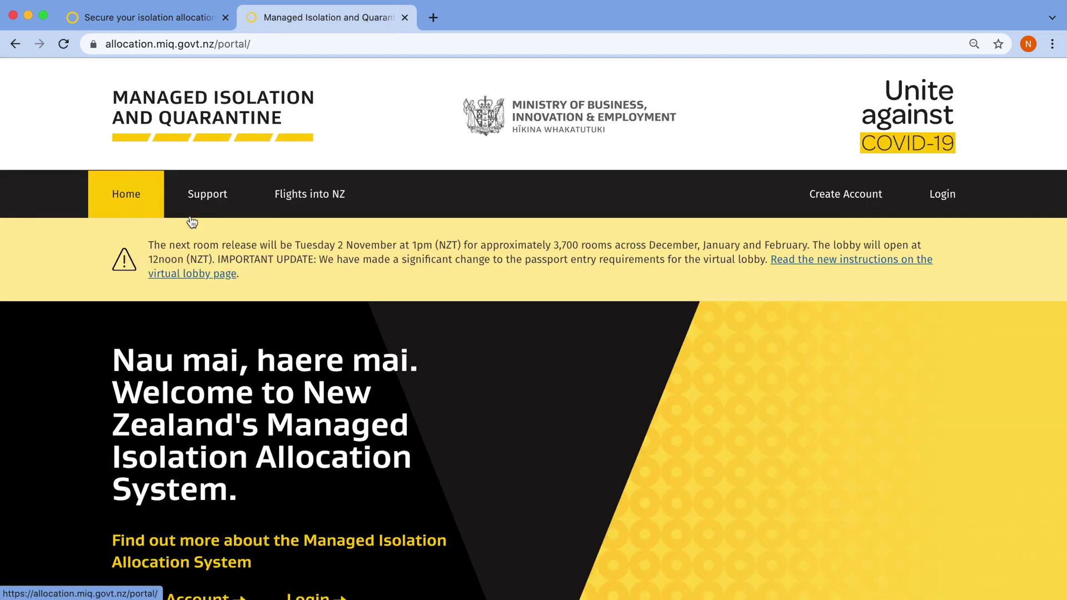
{"action": "scroll", "coordinate": [798, 397], "scroll_direction": "down", "scroll_amount": 4}
{"action": "scroll", "coordinate": [798, 397], "scroll_direction": "down", "scroll_amount": 7}
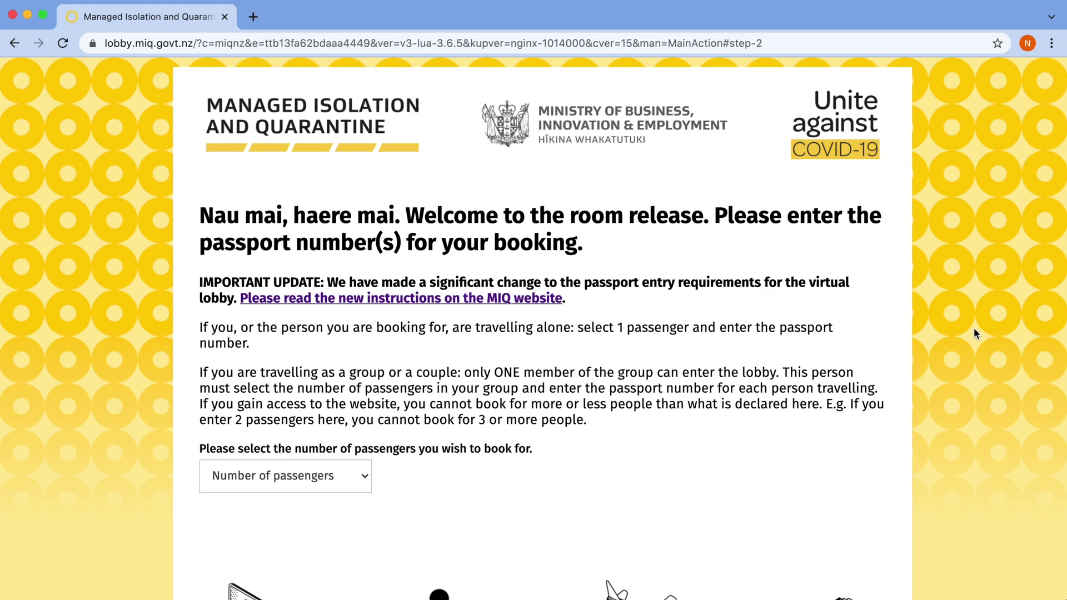
Set the lobby form to 1 passenger and enter the same passport number in both fields
{"action": "scroll", "coordinate": [974, 332], "scroll_direction": "down", "scroll_amount": 3}
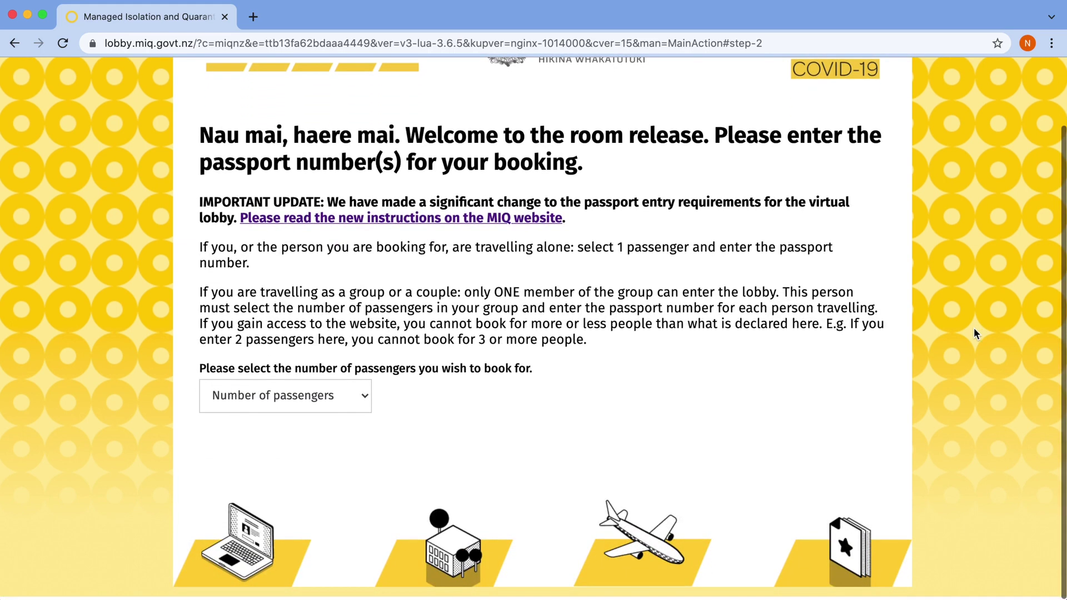
{"action": "left_click", "coordinate": [335, 401]}
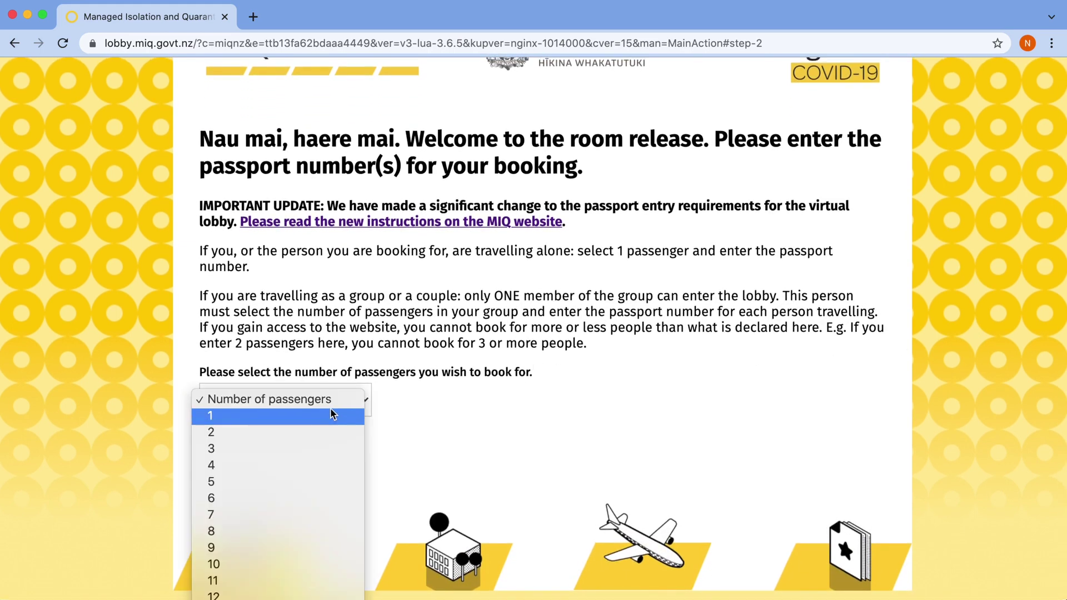
{"action": "left_click", "coordinate": [330, 415]}
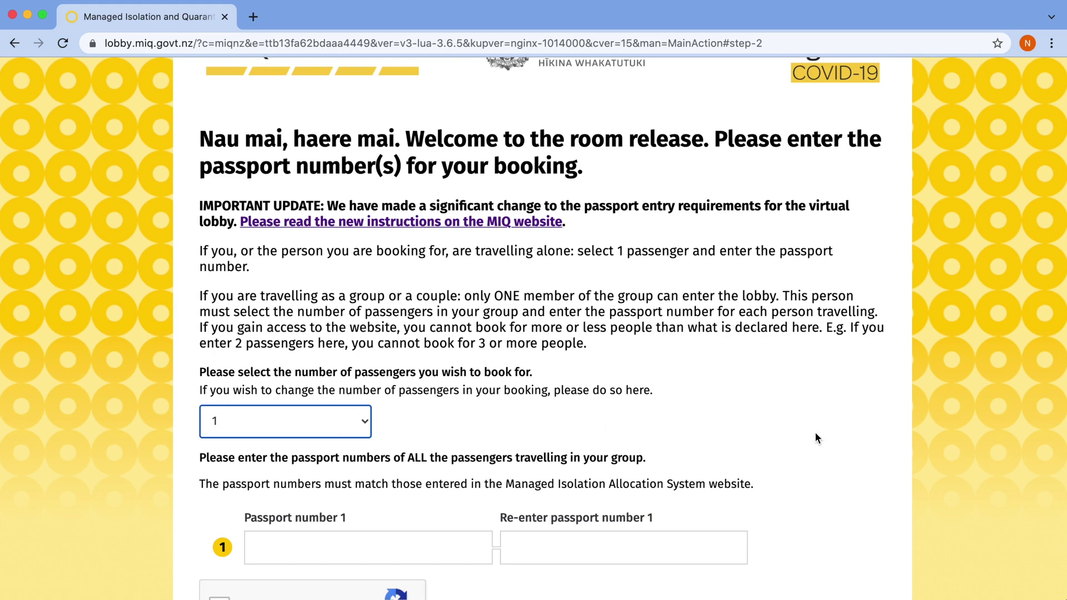
{"action": "scroll", "coordinate": [815, 434], "scroll_direction": "down", "scroll_amount": 5}
{"action": "left_click", "coordinate": [311, 333]}
{"action": "type", "text": "AA123456"}
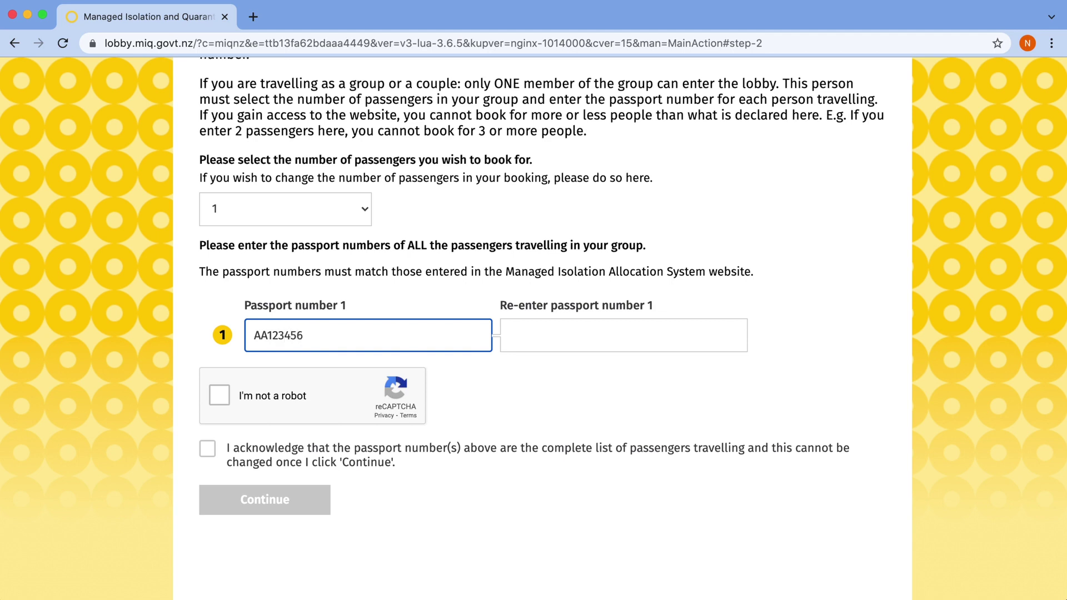
{"action": "key", "text": "Tab"}
{"action": "type", "text": "AA123456"}
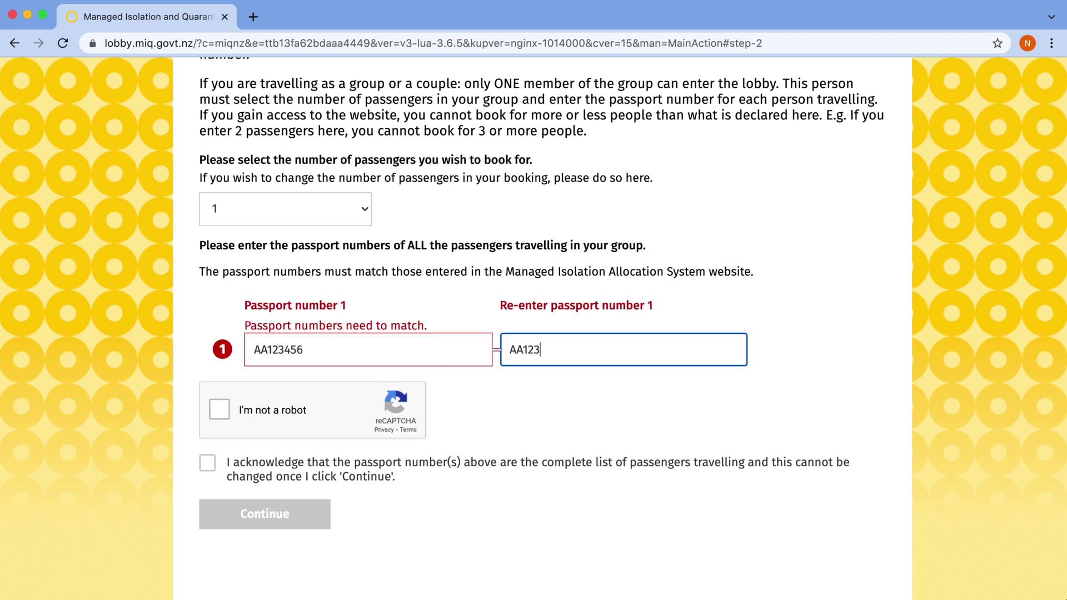
Pass the bicycle image robot check, tick the acknowledgement and continue into the lobby
{"action": "scroll", "coordinate": [607, 385], "scroll_direction": "down", "scroll_amount": 2}
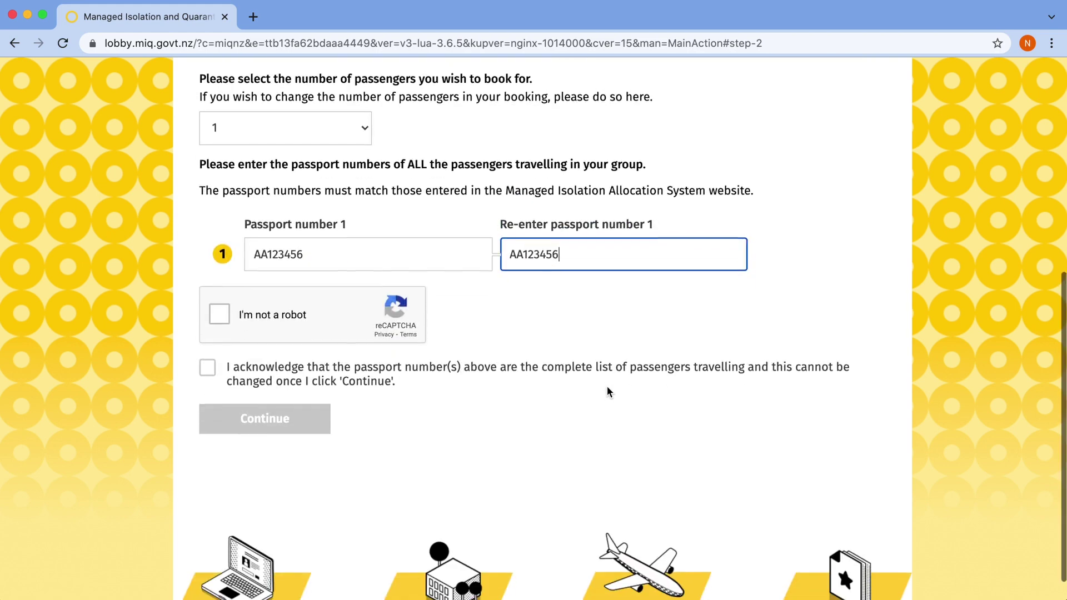
{"action": "left_click", "coordinate": [218, 286]}
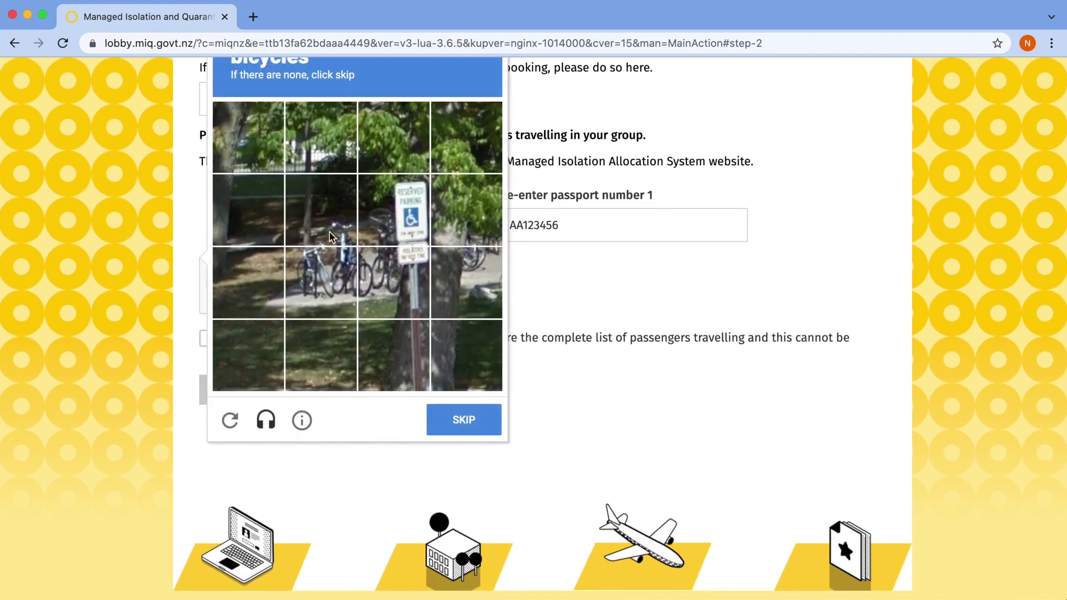
{"action": "left_click", "coordinate": [332, 234]}
{"action": "left_click", "coordinate": [388, 230]}
{"action": "left_click", "coordinate": [312, 289]}
{"action": "left_click", "coordinate": [364, 286]}
{"action": "left_click", "coordinate": [457, 411]}
{"action": "left_click", "coordinate": [207, 420]}
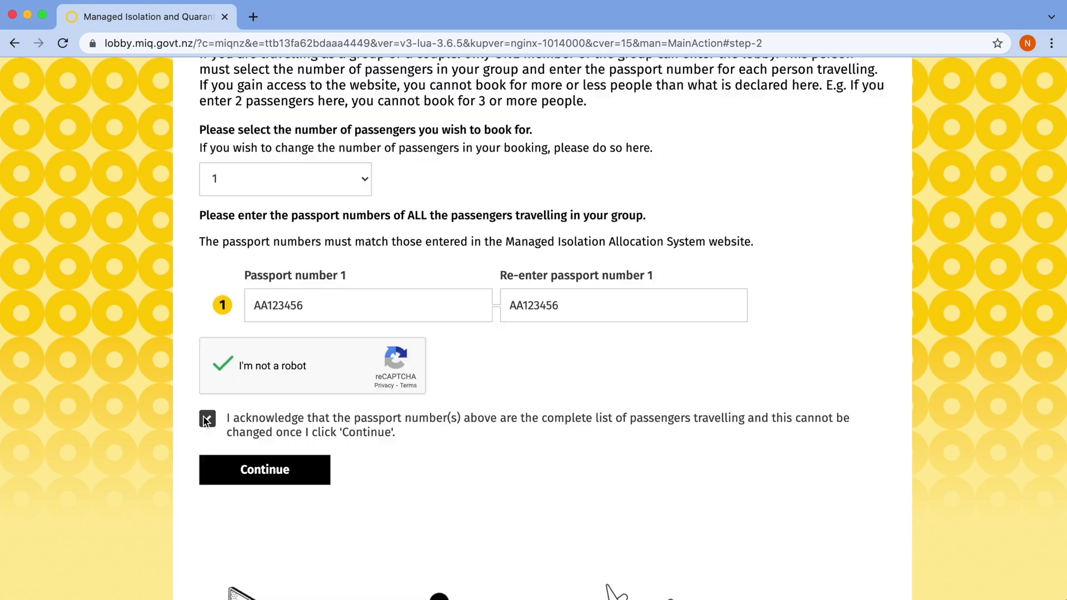
{"action": "left_click", "coordinate": [269, 473]}
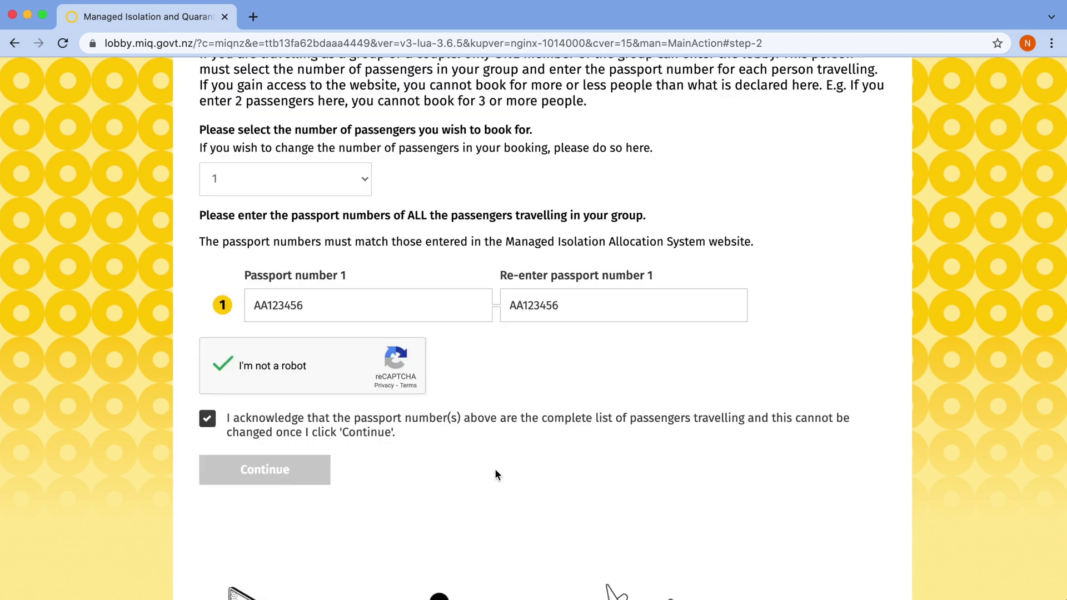
Wait through the lobby countdown until the room-release queue loads
{"action": "scroll", "coordinate": [952, 433], "scroll_direction": "down", "scroll_amount": 3}
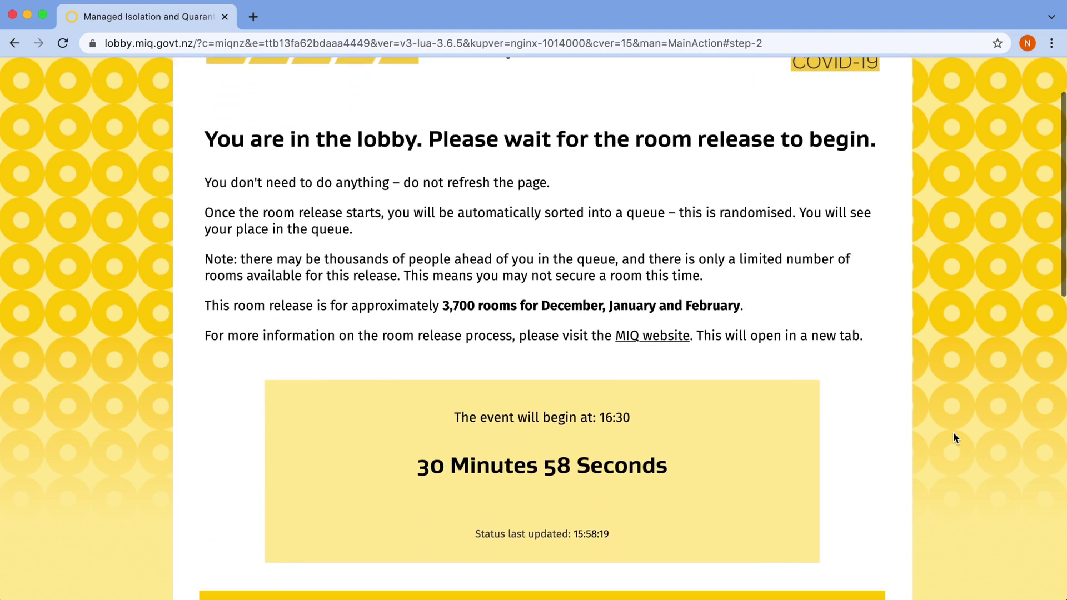
{"action": "scroll", "coordinate": [953, 435], "scroll_direction": "down", "scroll_amount": 1}
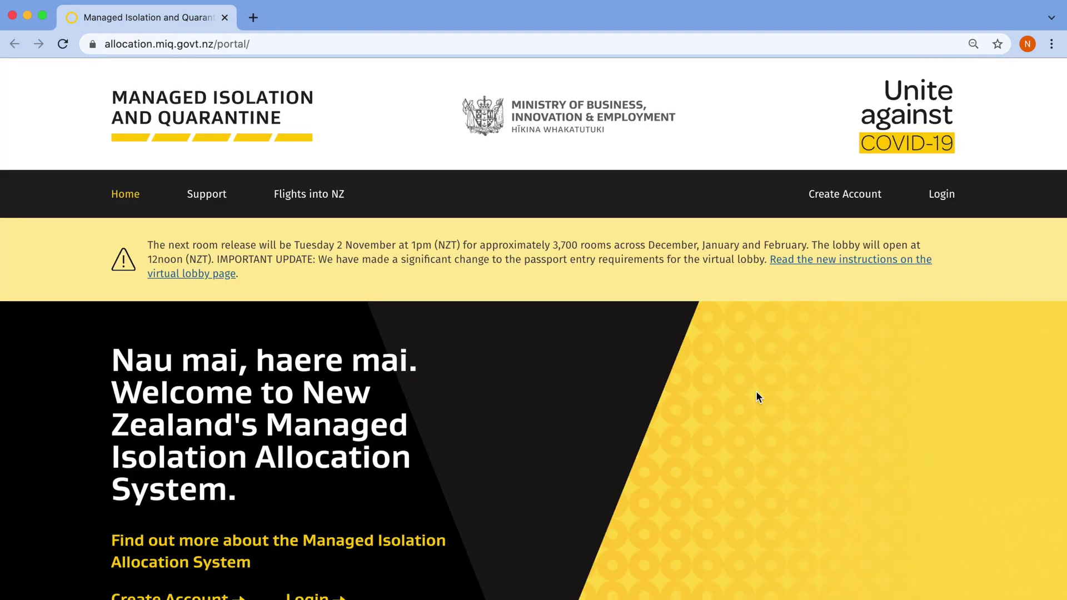
Go to the login page from the portal's top navigation
{"action": "left_click", "coordinate": [944, 204]}
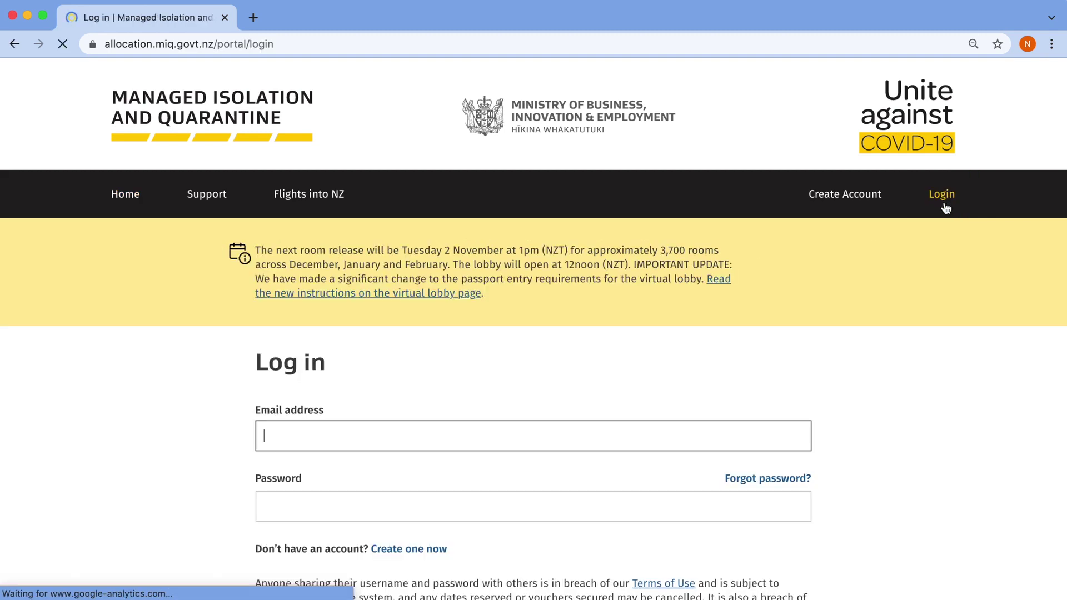
Enter the account e-mail address and password in the login form
{"action": "scroll", "coordinate": [918, 376], "scroll_direction": "down", "scroll_amount": 2}
{"action": "scroll", "coordinate": [918, 378], "scroll_direction": "down", "scroll_amount": 3}
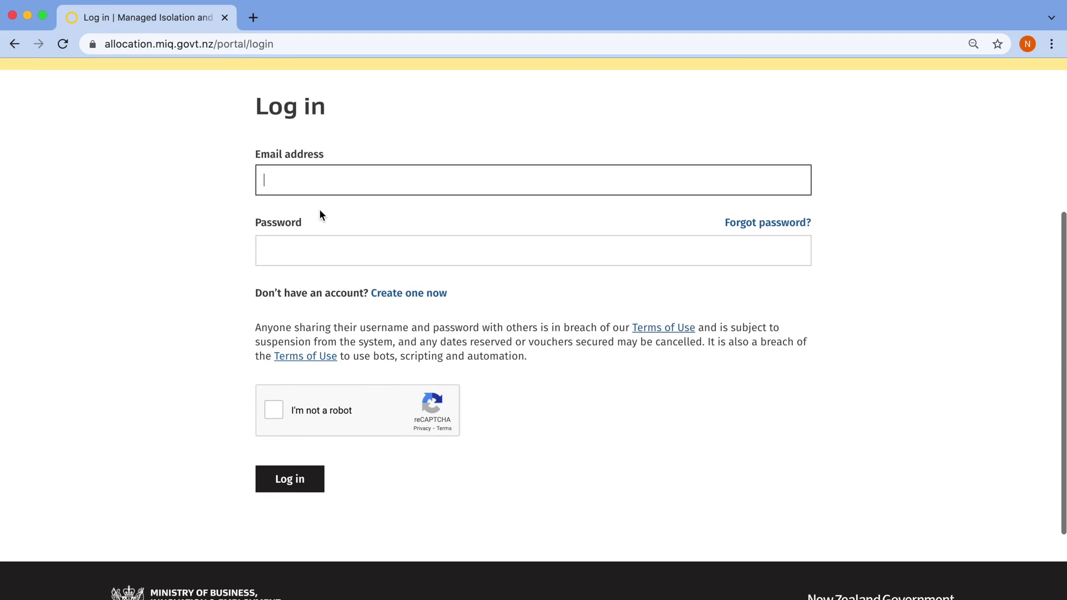
{"action": "type", "text": "test"}
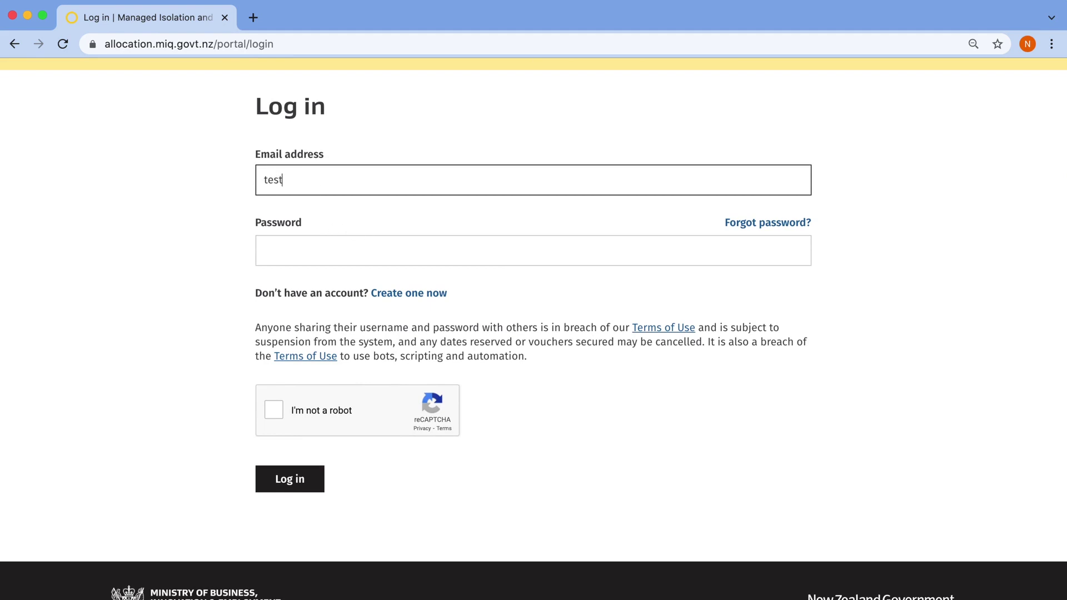
{"action": "type", "text": "@mbie.govt.nz"}
{"action": "key", "text": "Tab"}
{"action": "key", "text": "Tab"}
{"action": "type", "text": "•••••••••••"}
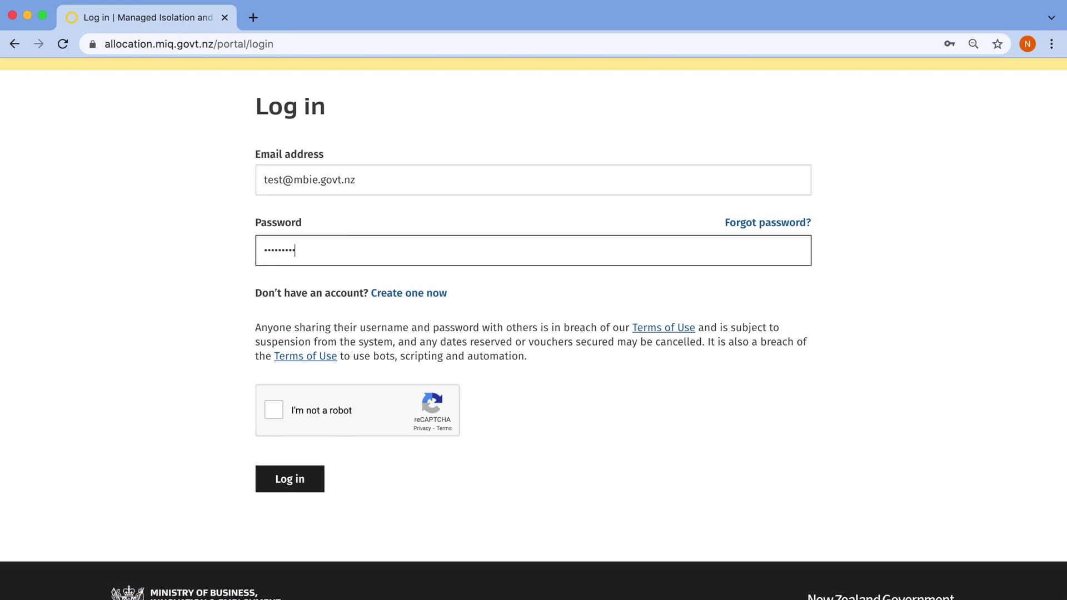
Pass the traffic-lights image robot check and log in
{"action": "left_click", "coordinate": [272, 410]}
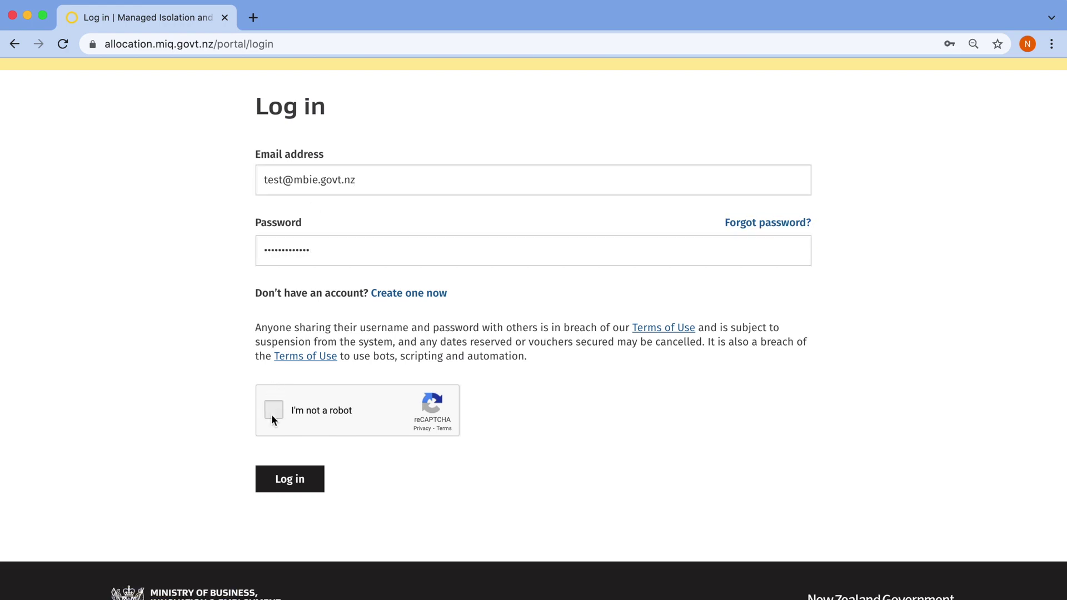
{"action": "left_click", "coordinate": [345, 470]}
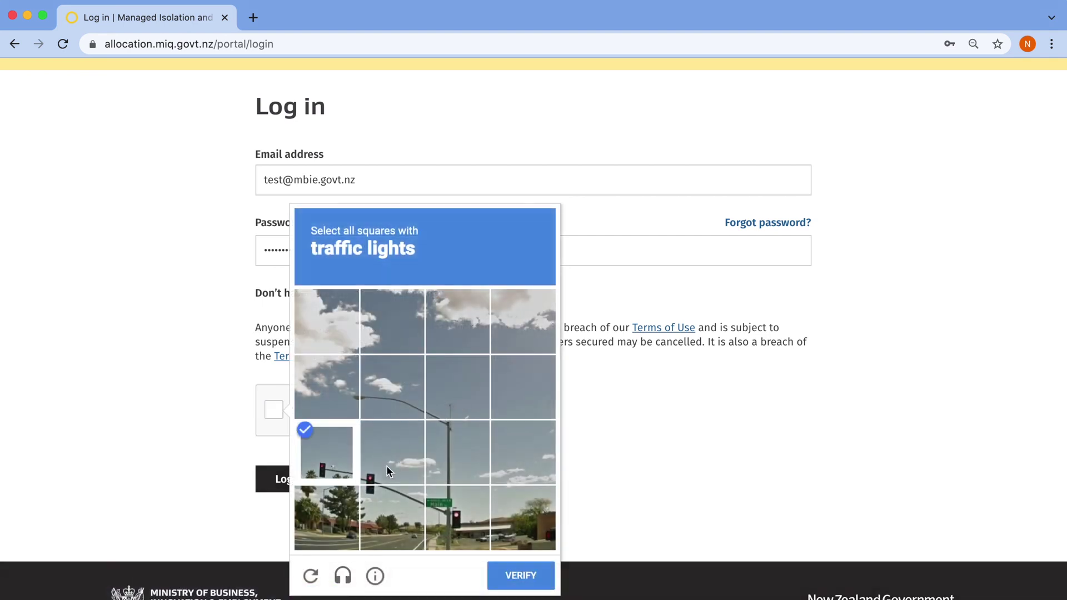
{"action": "left_click", "coordinate": [385, 465]}
{"action": "left_click", "coordinate": [392, 517]}
{"action": "left_click", "coordinate": [436, 530]}
{"action": "left_click", "coordinate": [516, 576]}
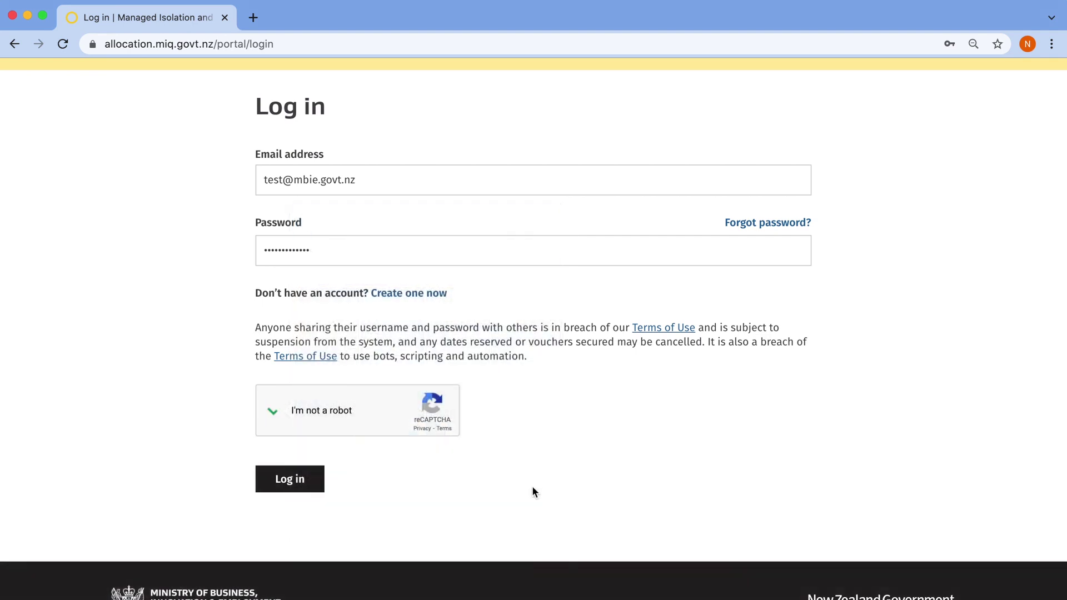
{"action": "left_click", "coordinate": [289, 479]}
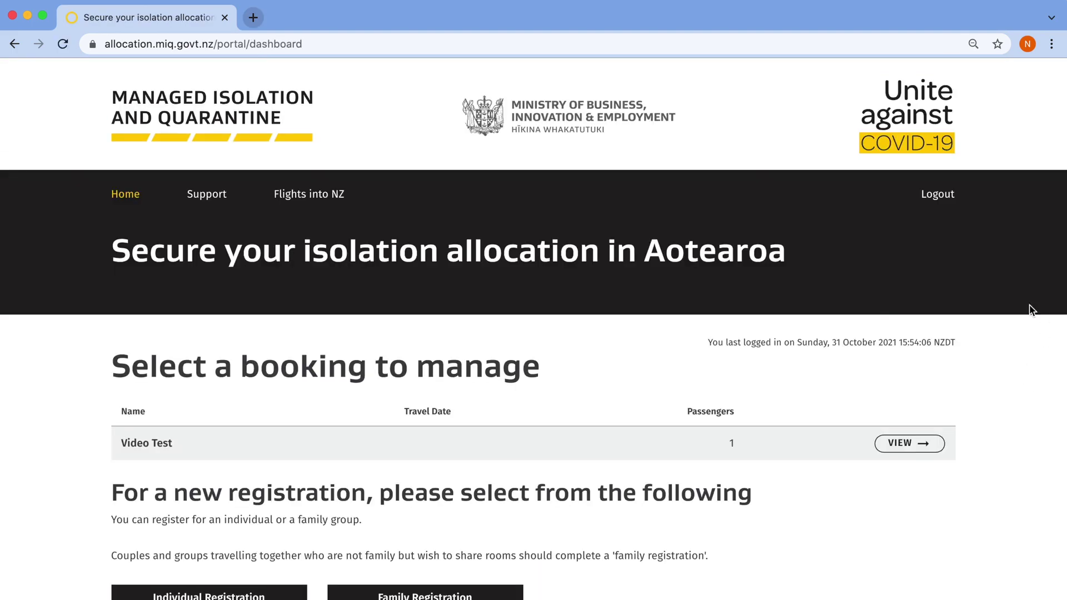
Open the existing booking and choose Secure your allocation to reach the arrival-date calendar
{"action": "scroll", "coordinate": [875, 304], "scroll_direction": "down", "scroll_amount": 5}
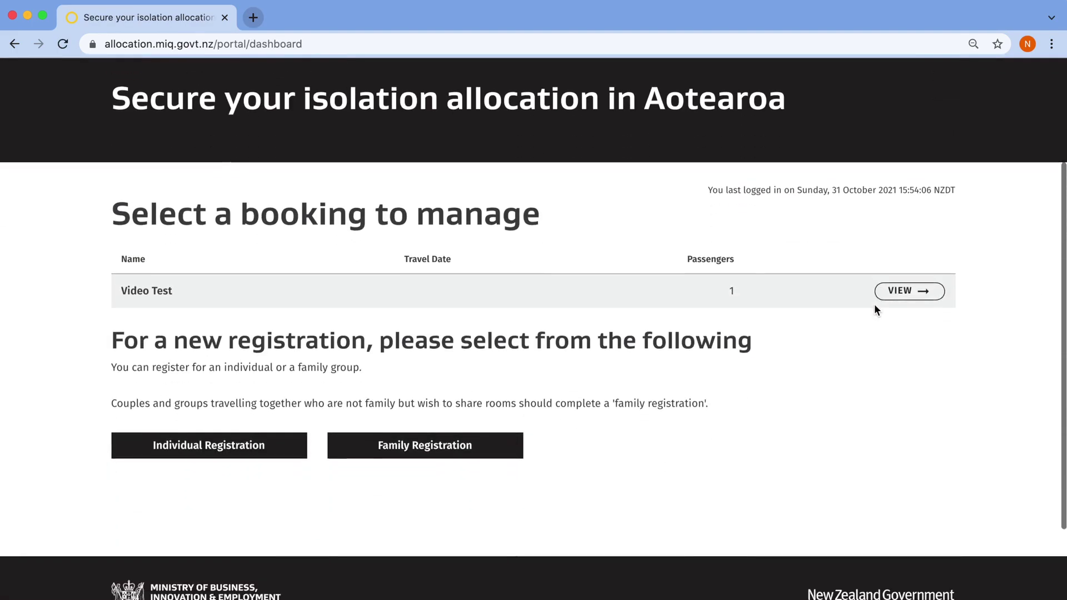
{"action": "left_click", "coordinate": [898, 270]}
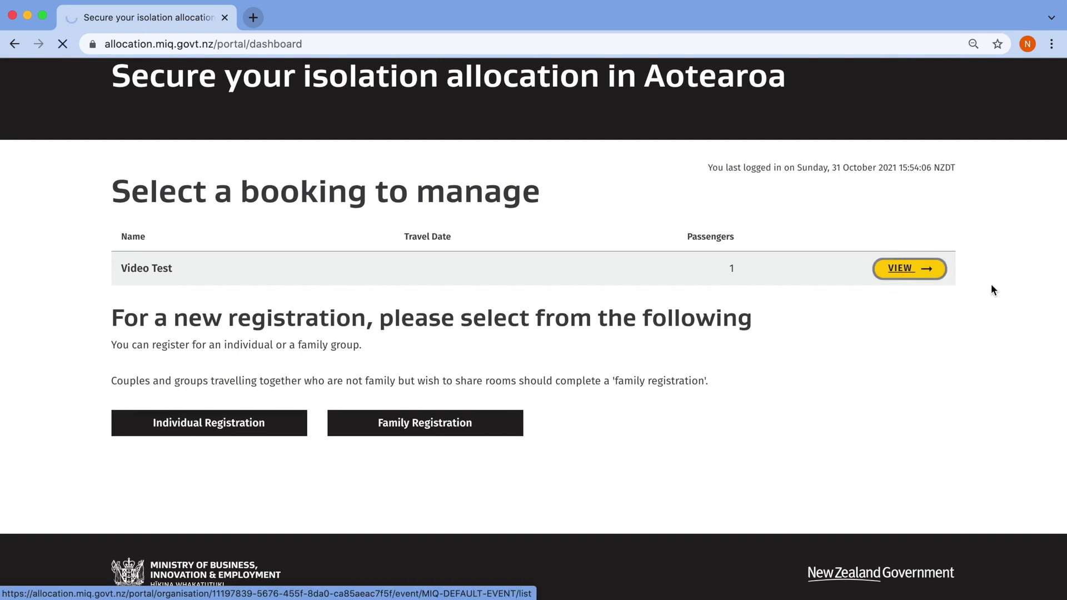
{"action": "scroll", "coordinate": [751, 335], "scroll_direction": "down", "scroll_amount": 6}
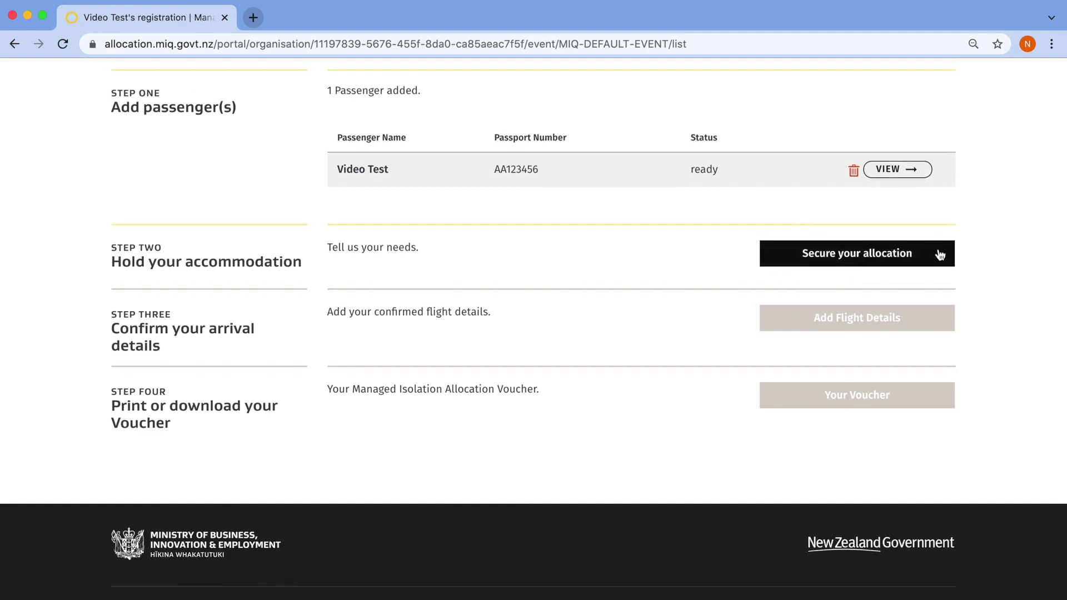
{"action": "left_click", "coordinate": [939, 256]}
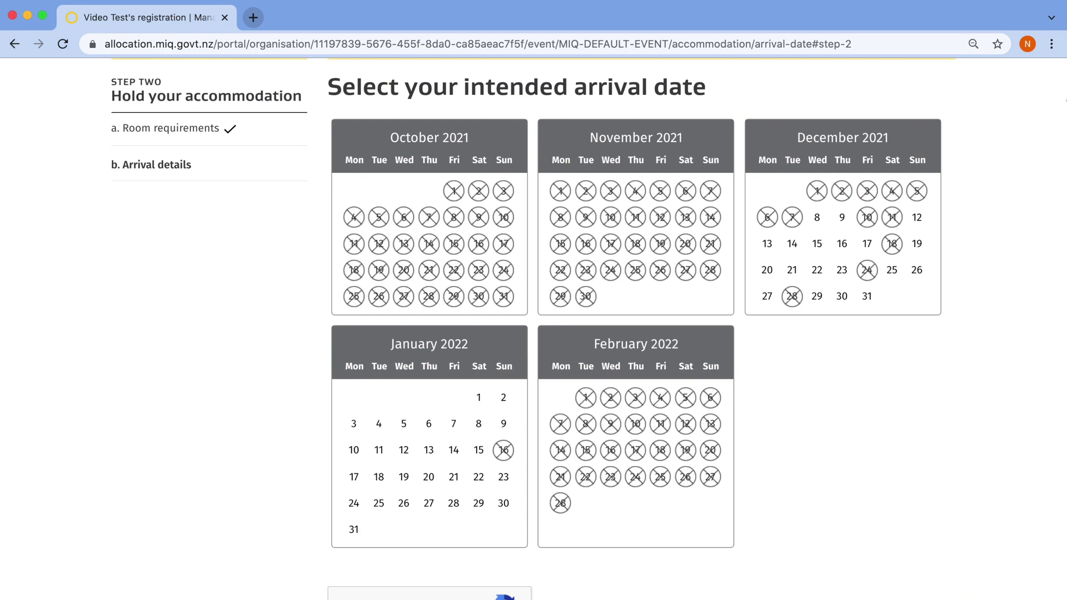
Choose 12 January 2022 as arrival date and pass the bus image robot check
{"action": "left_click", "coordinate": [403, 454]}
{"action": "scroll", "coordinate": [861, 462], "scroll_direction": "down", "scroll_amount": 5}
{"action": "left_click", "coordinate": [342, 367]}
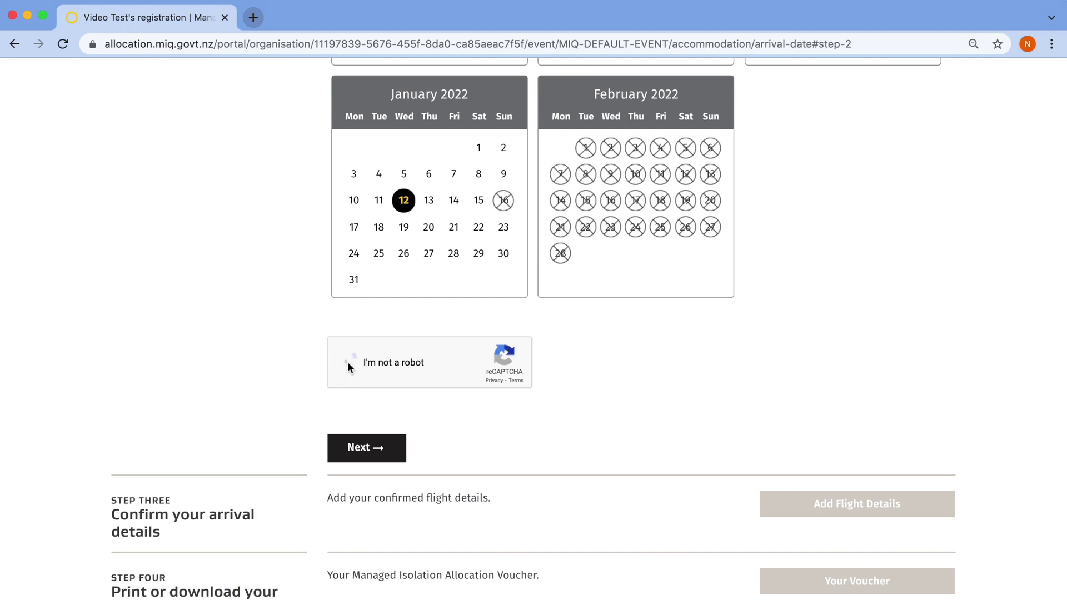
{"action": "left_click", "coordinate": [464, 350]}
{"action": "left_click", "coordinate": [464, 416]}
{"action": "left_click", "coordinate": [593, 539]}
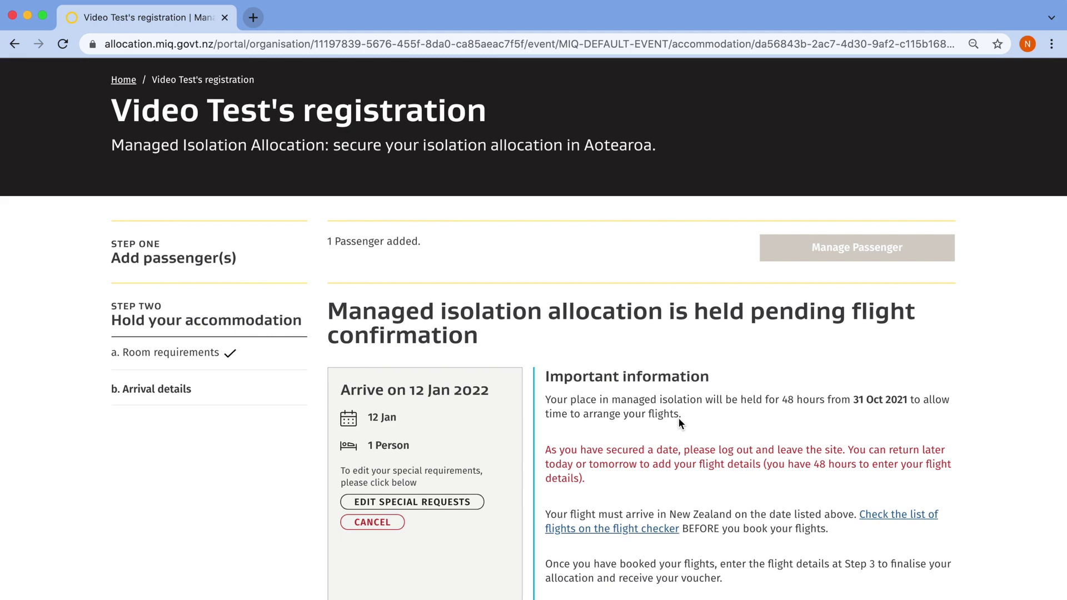
{"action": "scroll", "coordinate": [679, 422], "scroll_direction": "down", "scroll_amount": 5}
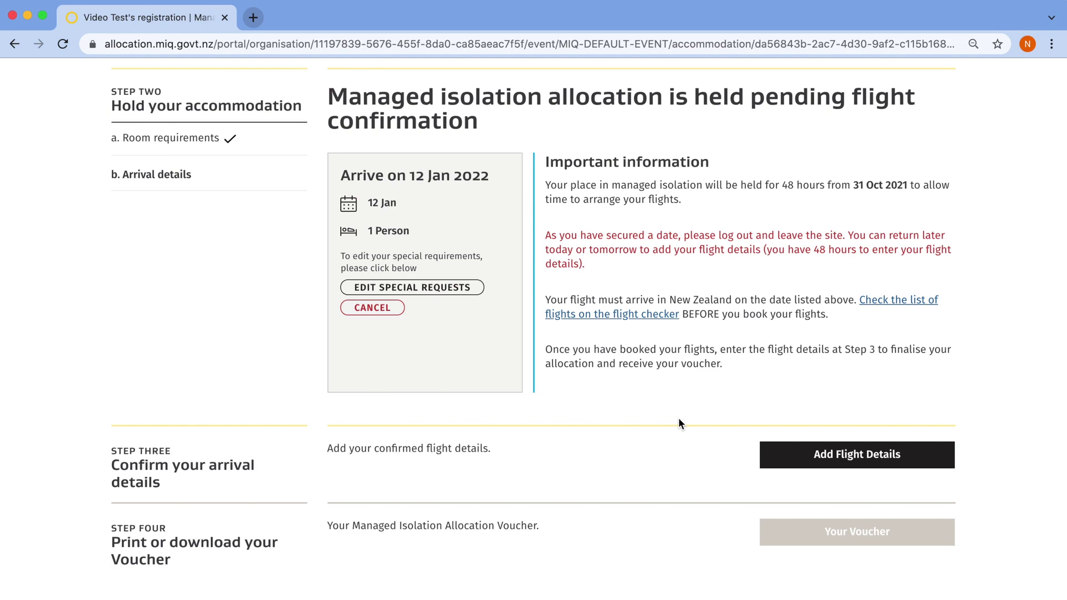
{"action": "scroll", "coordinate": [678, 421], "scroll_direction": "down", "scroll_amount": 4}
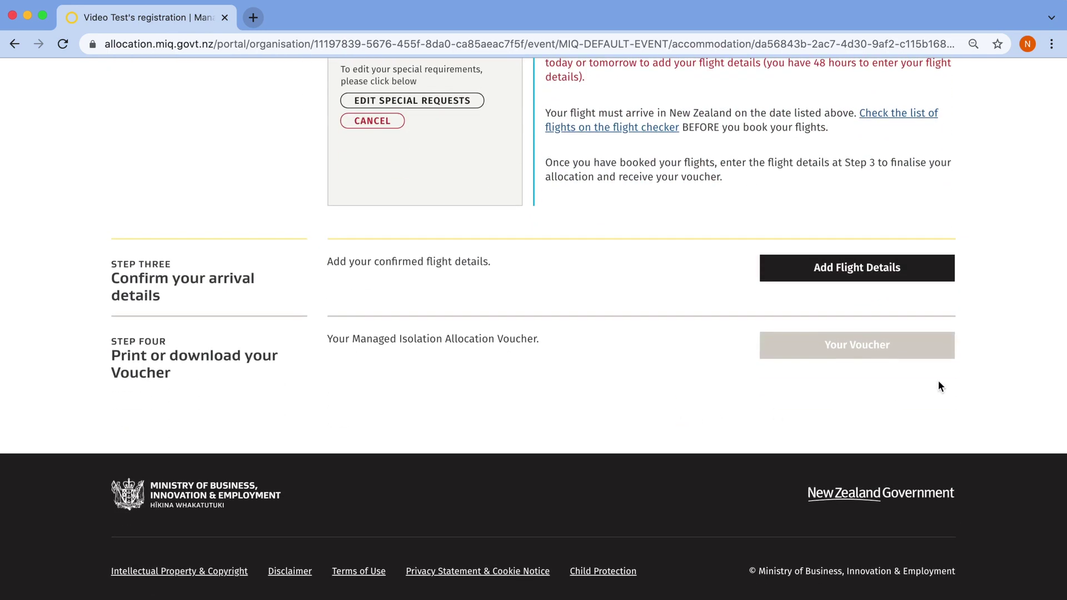
{"action": "left_click", "coordinate": [924, 272]}
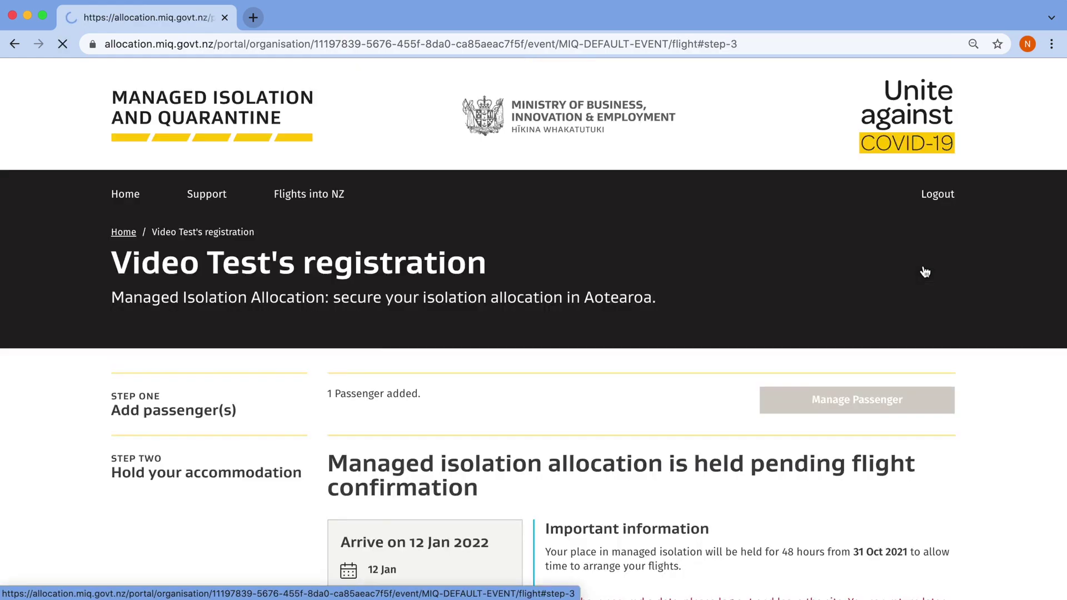
Submit Air New Zealand flight NZ840 with the airline booking reference, confirming details are correct
{"action": "scroll", "coordinate": [939, 294], "scroll_direction": "down", "scroll_amount": 10}
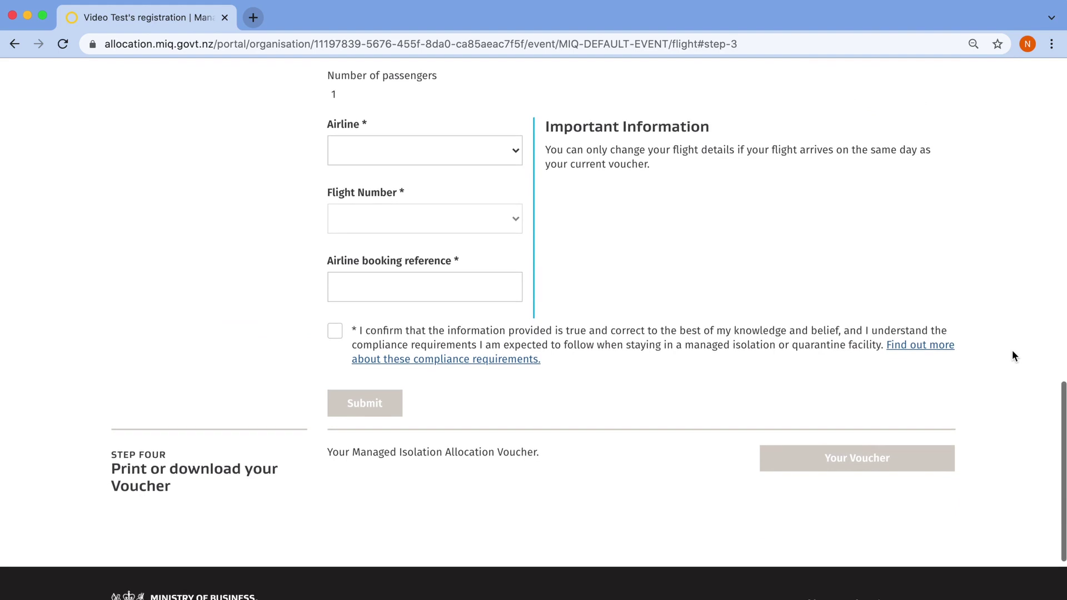
{"action": "left_click", "coordinate": [469, 149]}
{"action": "left_click", "coordinate": [466, 159]}
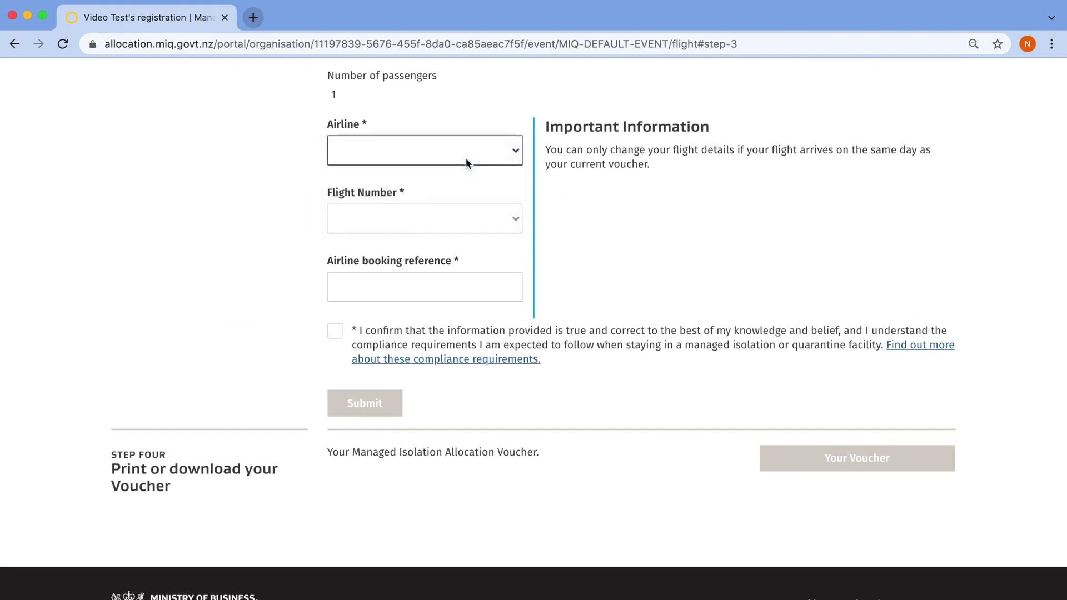
{"action": "left_click", "coordinate": [435, 215]}
{"action": "left_click", "coordinate": [419, 232]}
{"action": "left_click", "coordinate": [378, 292]}
{"action": "type", "text": "PNR123"}
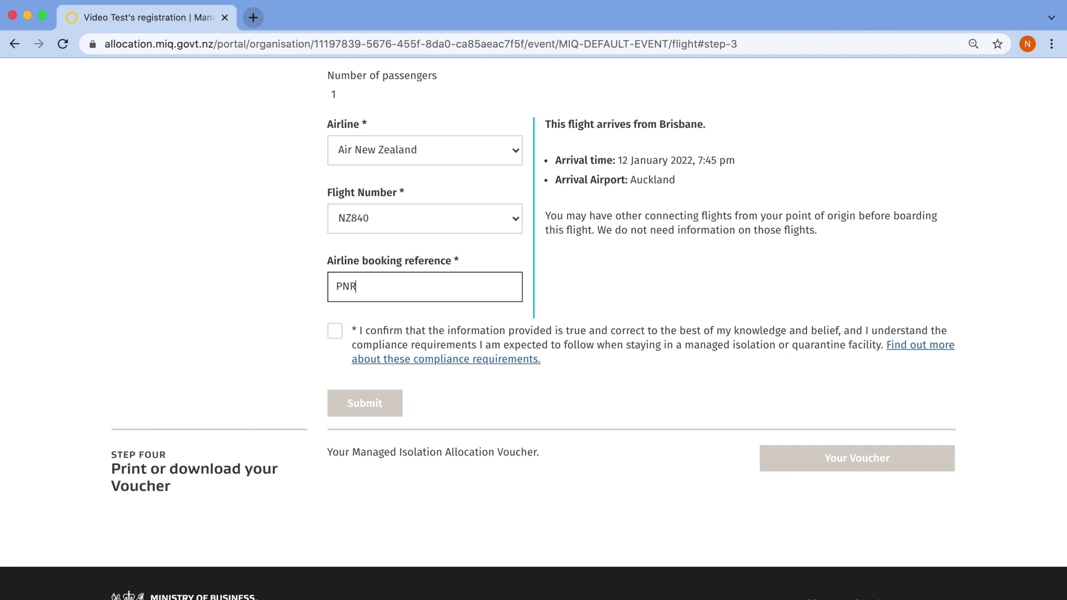
{"action": "left_click", "coordinate": [338, 330]}
{"action": "left_click", "coordinate": [393, 407]}
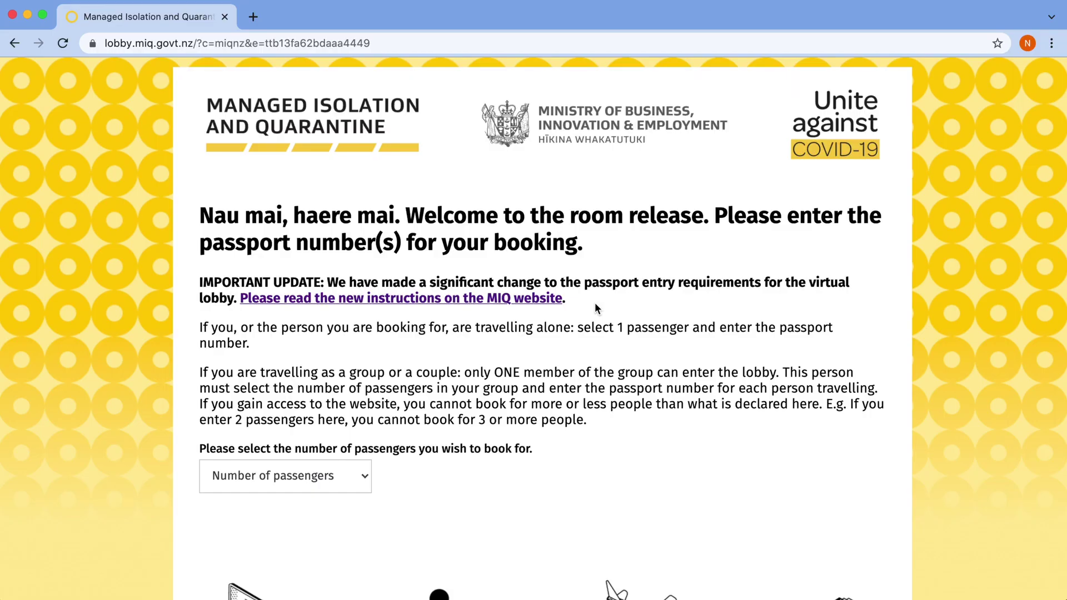
Change the lobby passenger count from 1 to 3, then settle on 2 passengers
{"action": "scroll", "coordinate": [839, 533], "scroll_direction": "down", "scroll_amount": 3}
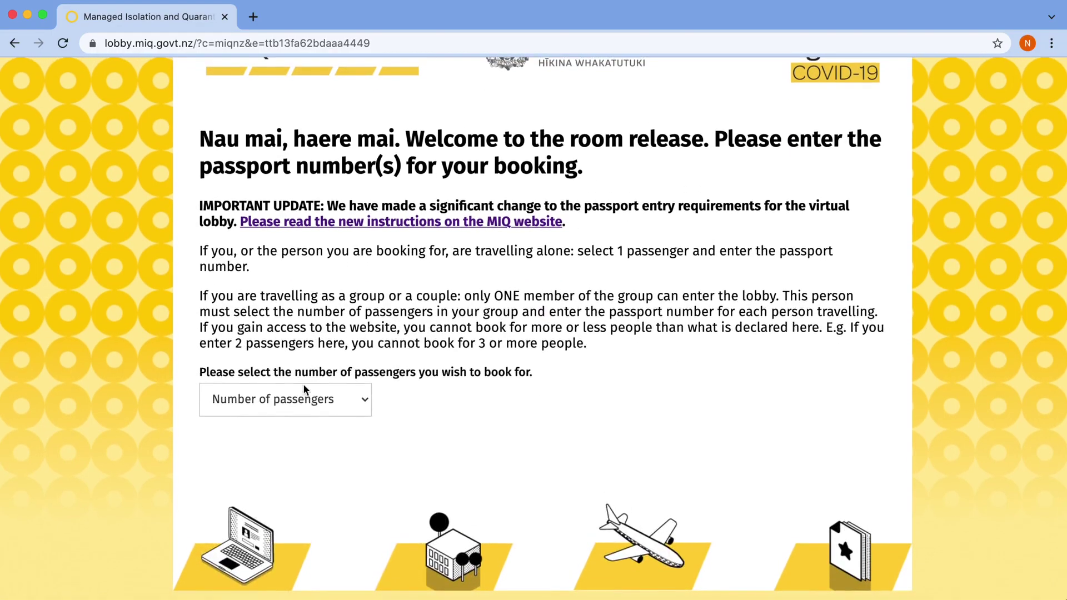
{"action": "left_click", "coordinate": [283, 406]}
{"action": "left_click", "coordinate": [281, 416]}
{"action": "scroll", "coordinate": [380, 447], "scroll_direction": "down", "scroll_amount": 3}
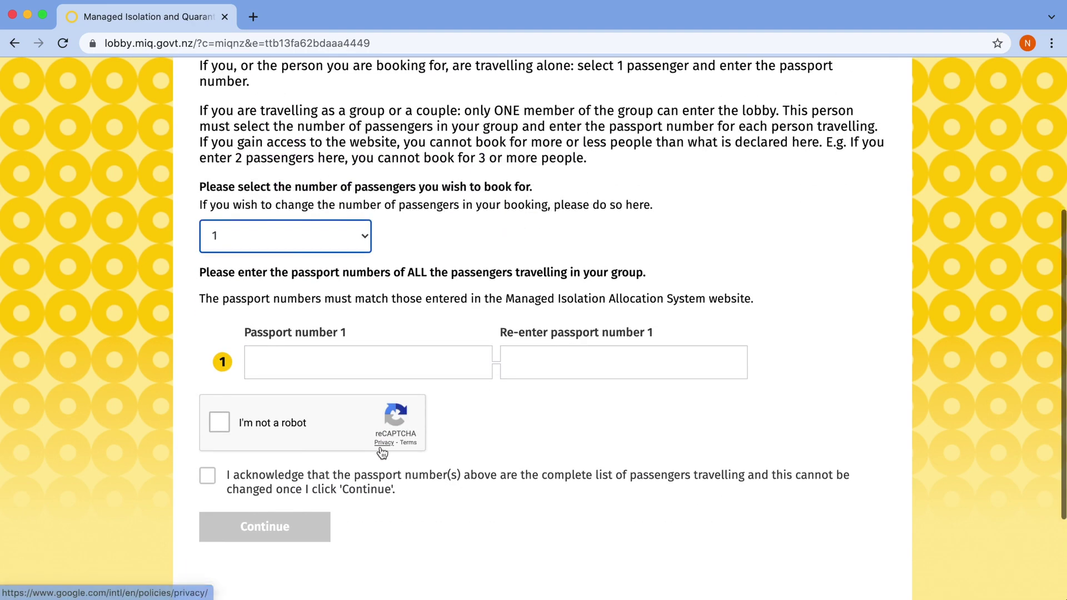
{"action": "left_click", "coordinate": [272, 240]}
{"action": "left_click", "coordinate": [265, 269]}
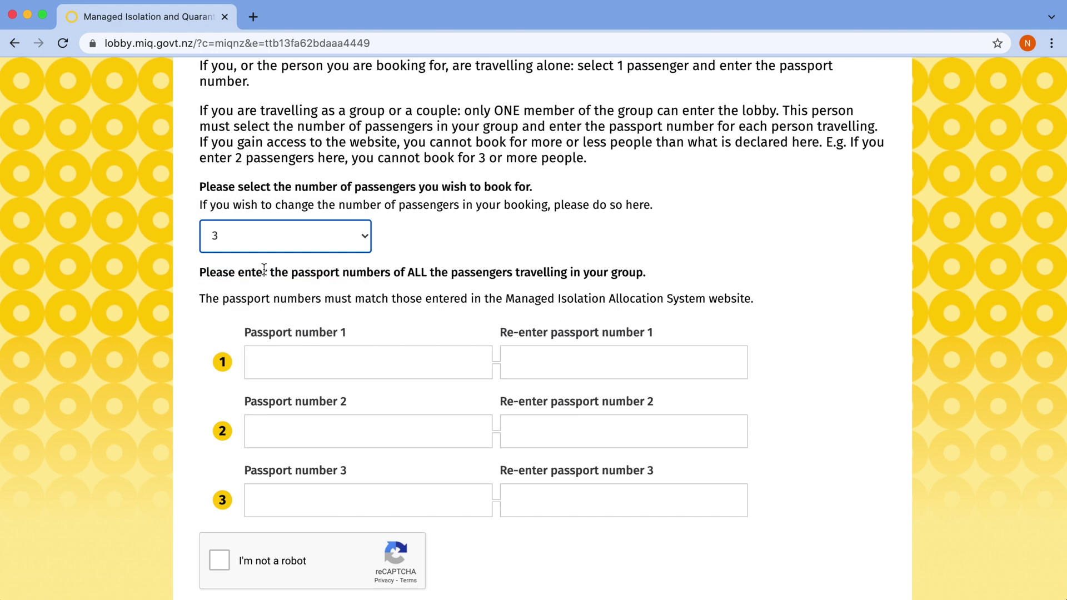
{"action": "scroll", "coordinate": [488, 337], "scroll_direction": "down", "scroll_amount": 3}
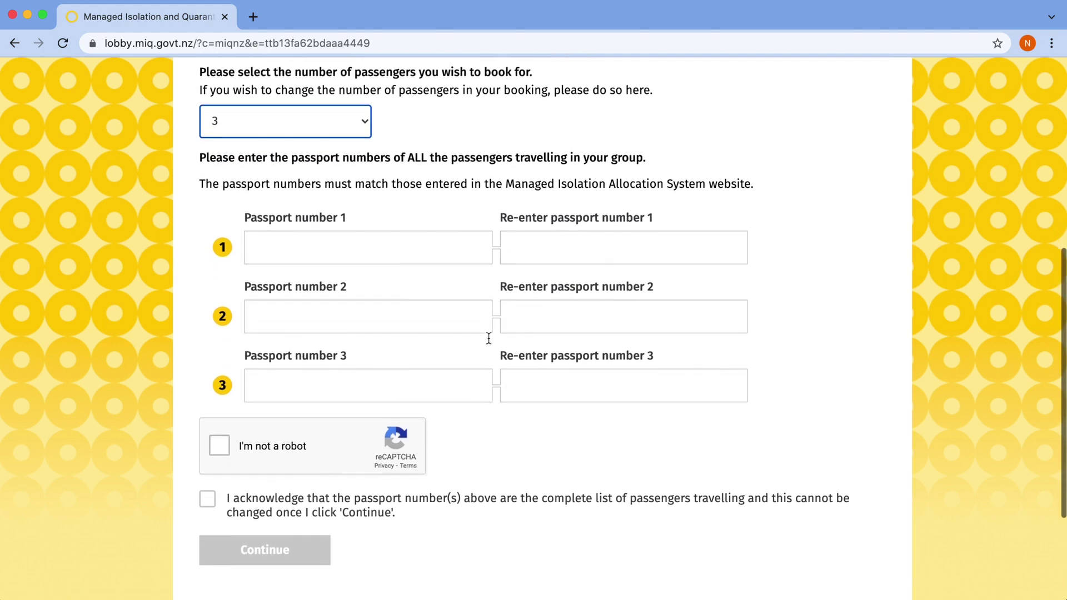
{"action": "left_click", "coordinate": [271, 123]}
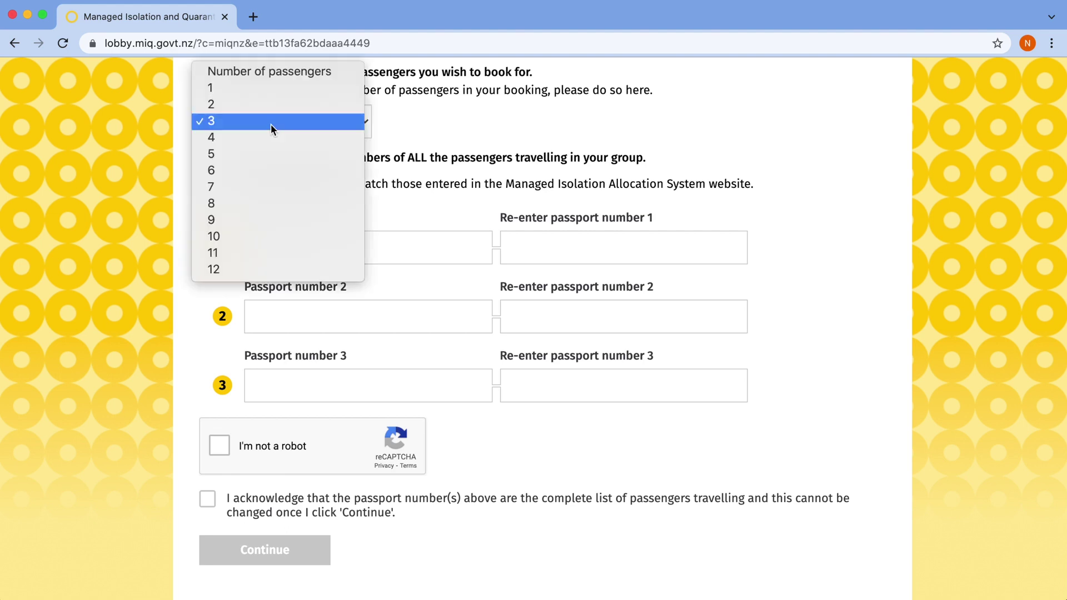
{"action": "left_click", "coordinate": [271, 111]}
Enter and confirm the passport numbers for both passengers in the lobby form
{"action": "left_click", "coordinate": [284, 253]}
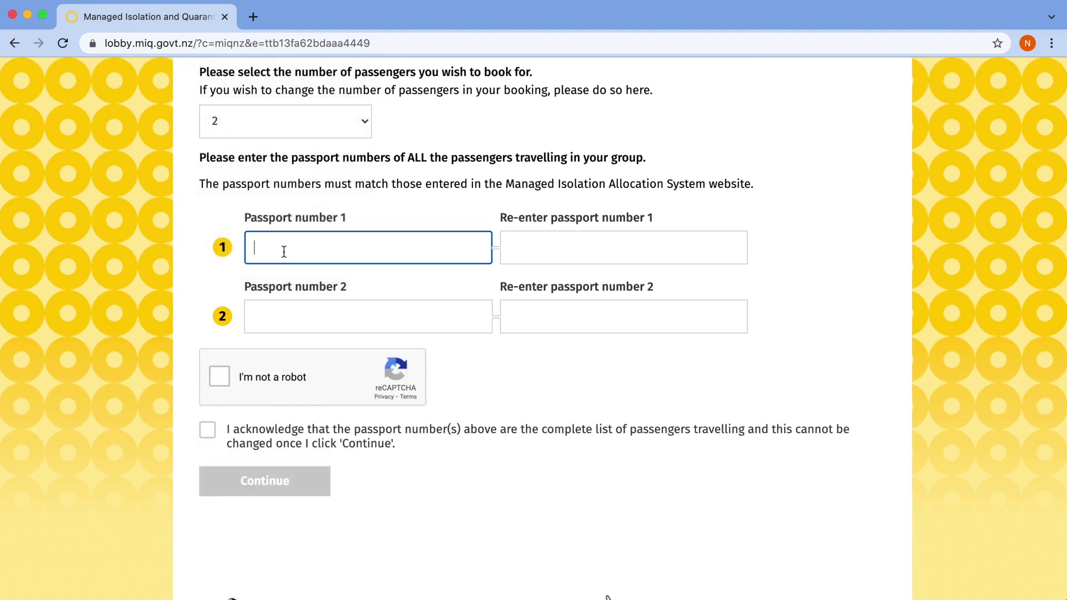
{"action": "type", "text": "AA123"}
{"action": "left_click", "coordinate": [575, 249]}
{"action": "type", "text": "AA123"}
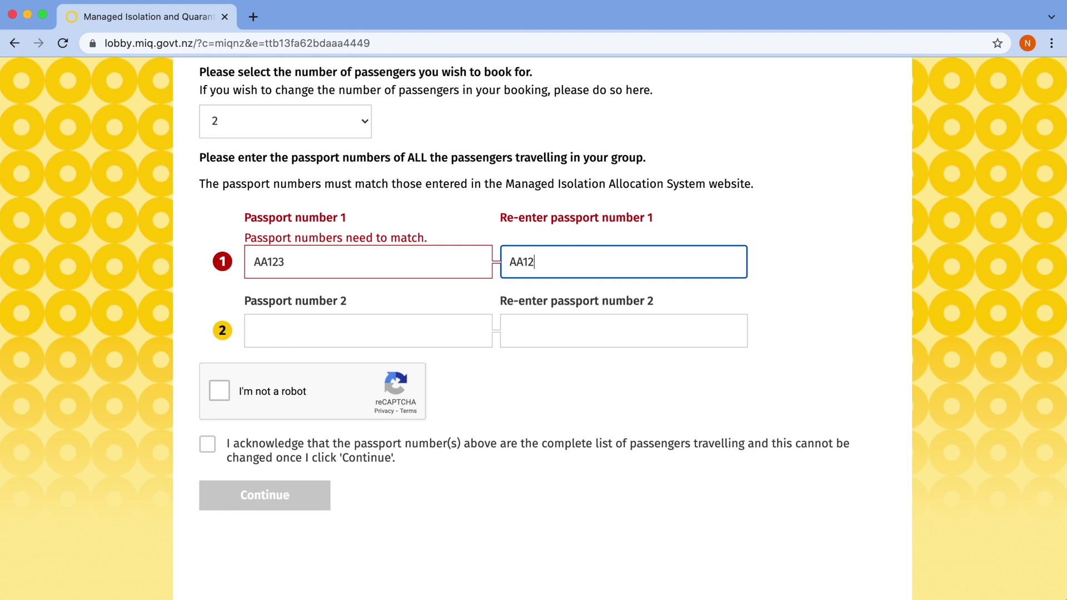
{"action": "left_click", "coordinate": [395, 307]}
{"action": "type", "text": "BB123"}
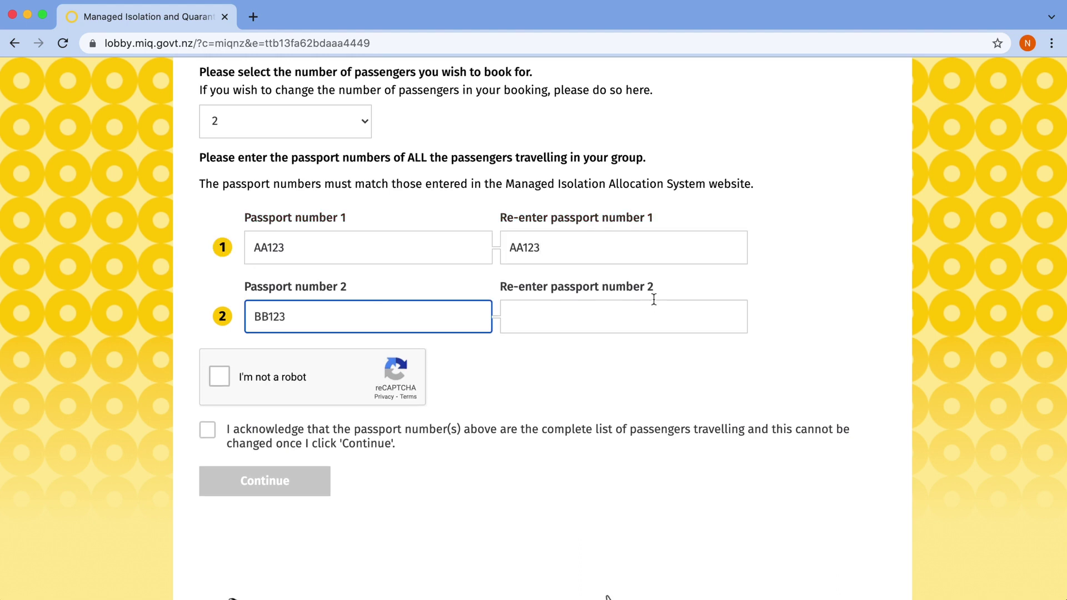
{"action": "left_click", "coordinate": [619, 308]}
{"action": "type", "text": "BB123"}
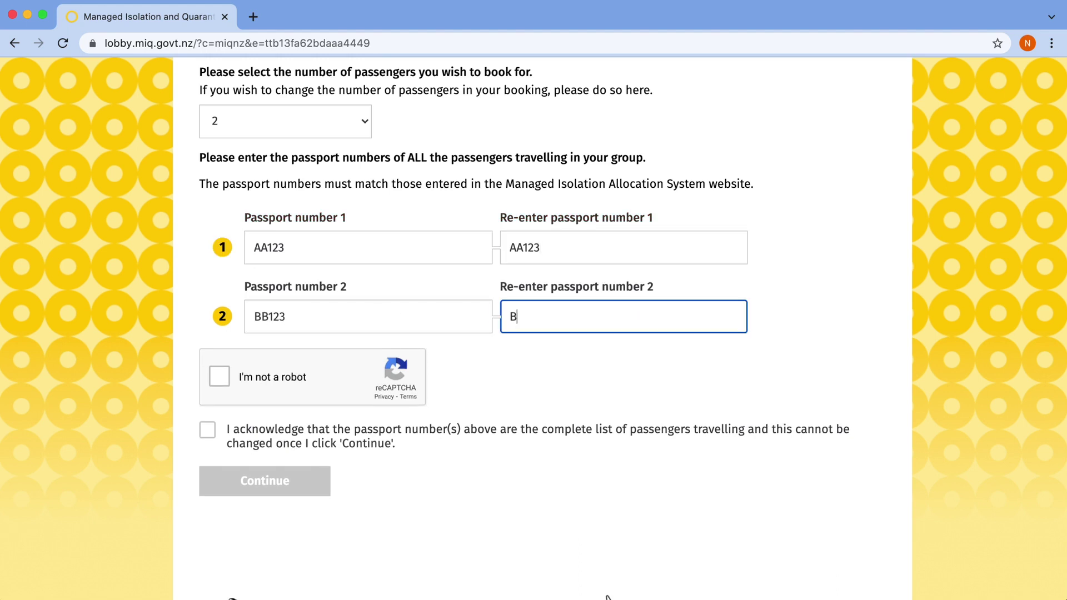
Pass the robot check by selecting the stairs tiles, acknowledge the passenger list, and continue
{"action": "left_click", "coordinate": [219, 377]}
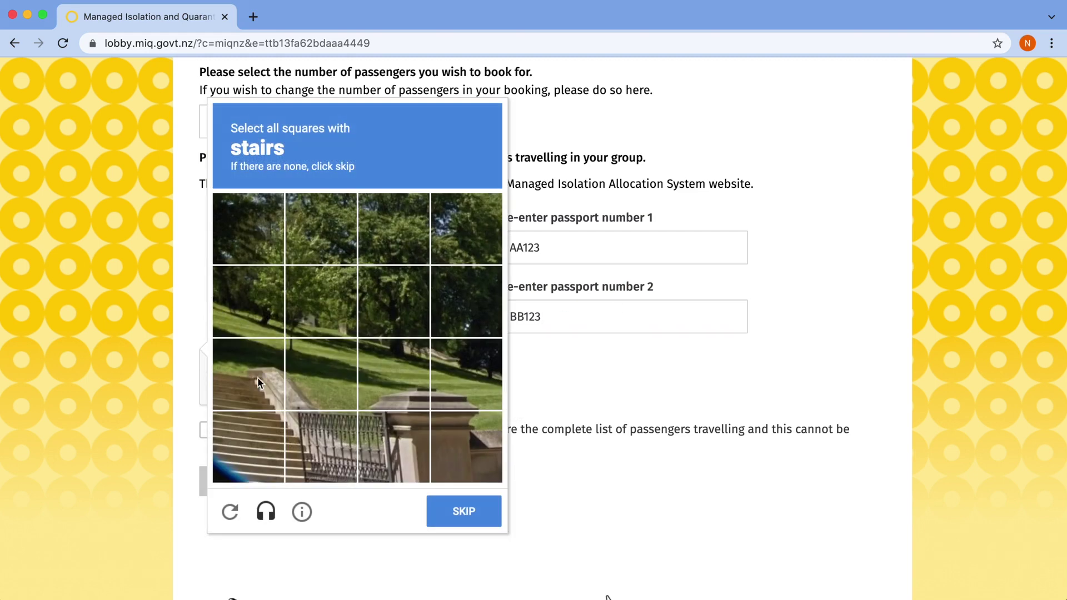
{"action": "left_click", "coordinate": [260, 379]}
{"action": "left_click", "coordinate": [247, 446]}
{"action": "left_click", "coordinate": [321, 446]}
{"action": "left_click", "coordinate": [457, 510]}
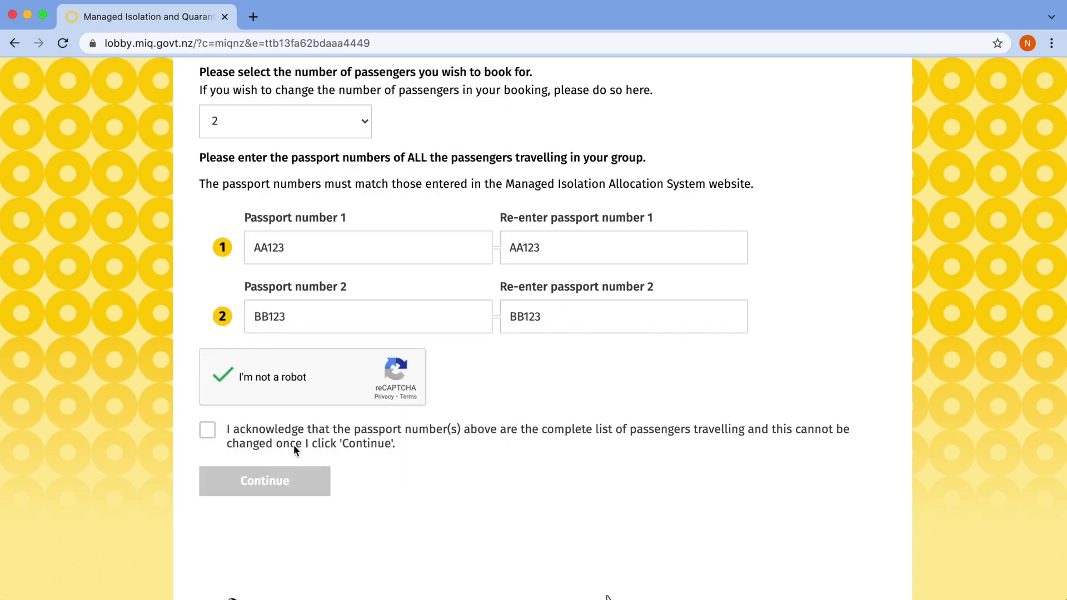
{"action": "left_click", "coordinate": [206, 431]}
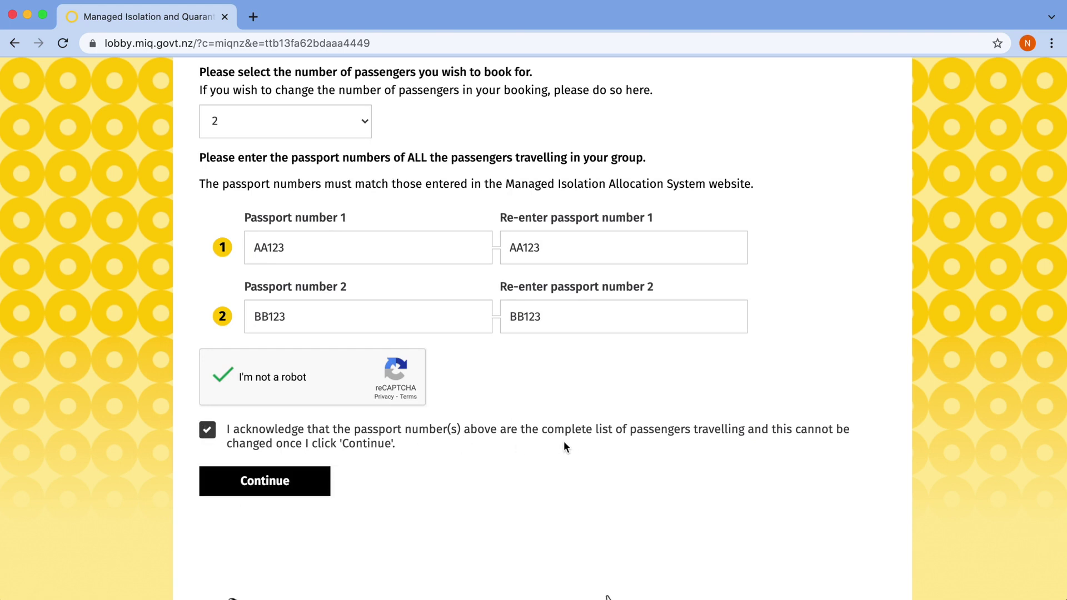
{"action": "left_click", "coordinate": [309, 482]}
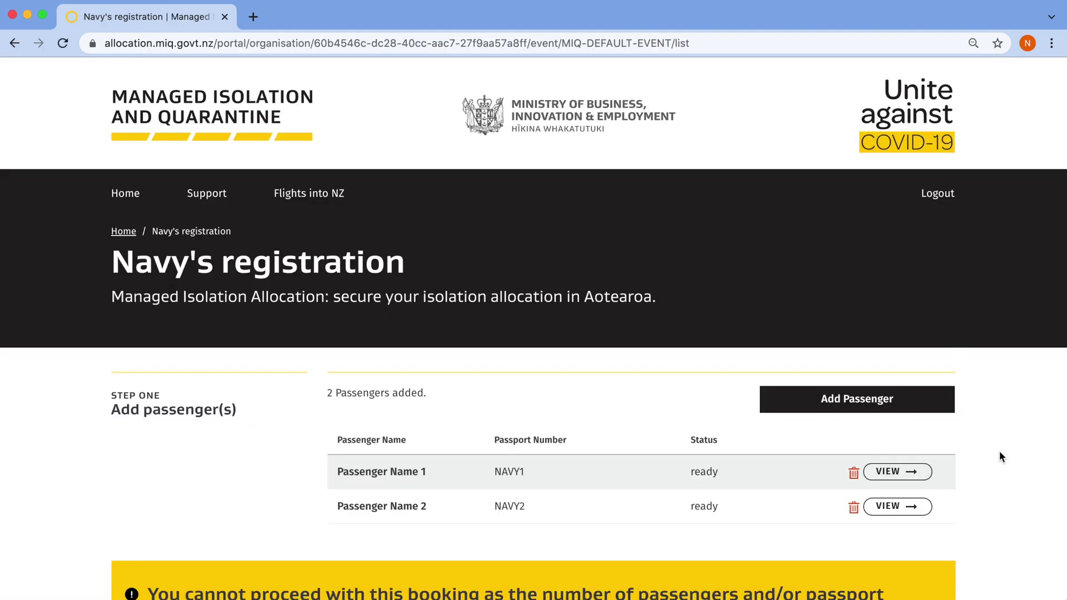
Scroll down to read the yellow warning that passenger or passport numbers don't match
{"action": "scroll", "coordinate": [1000, 457], "scroll_direction": "down", "scroll_amount": 2}
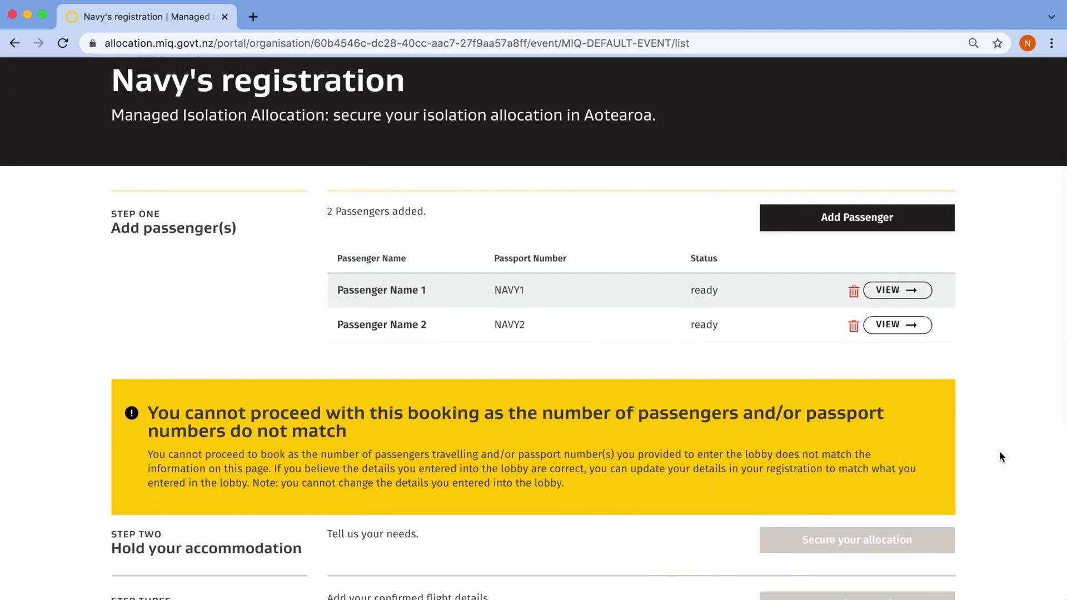